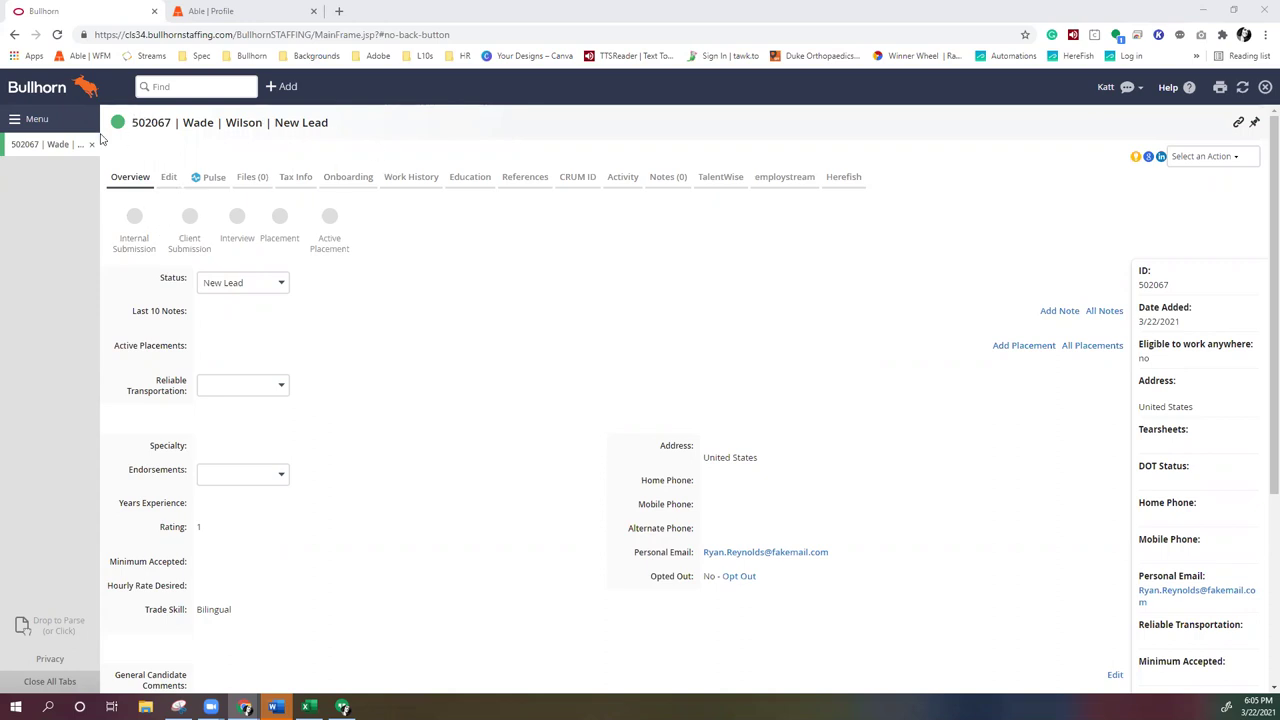
Open the employstream section on the candidate's Bullhorn record to view the Able account panel
click(786, 180)
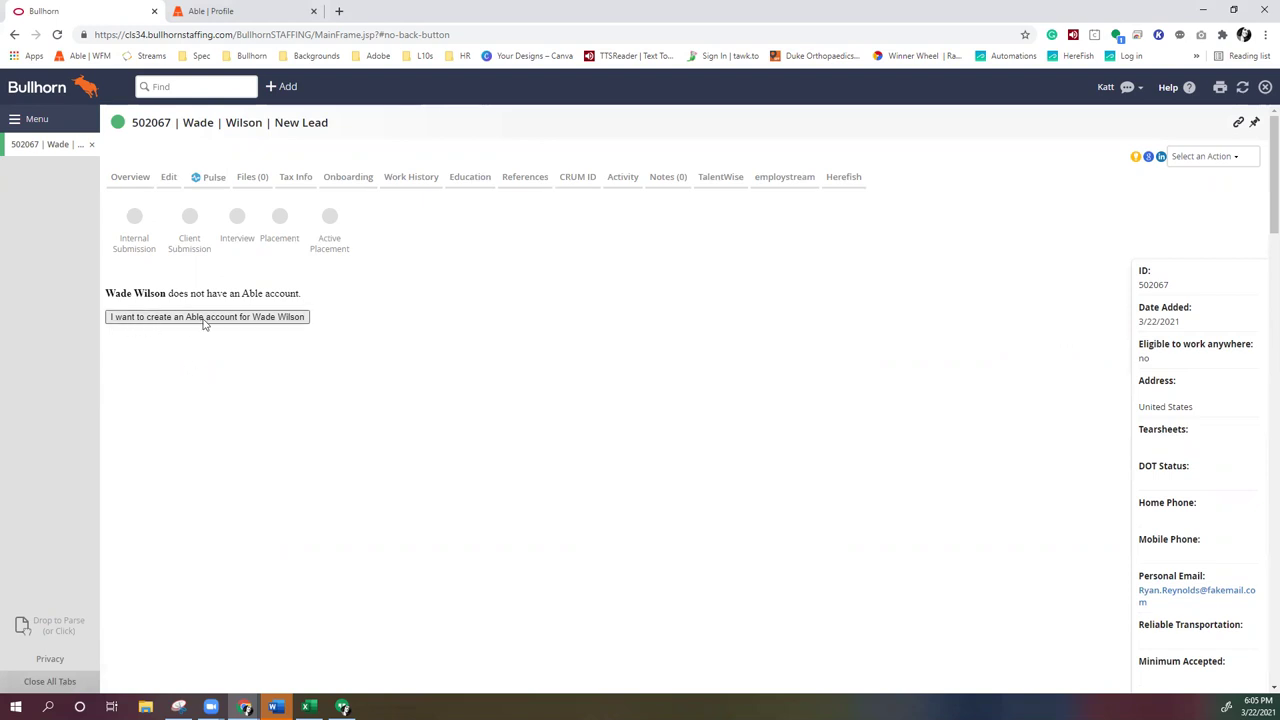
Create an Able account for the candidate so the Able profile loads
click(201, 317)
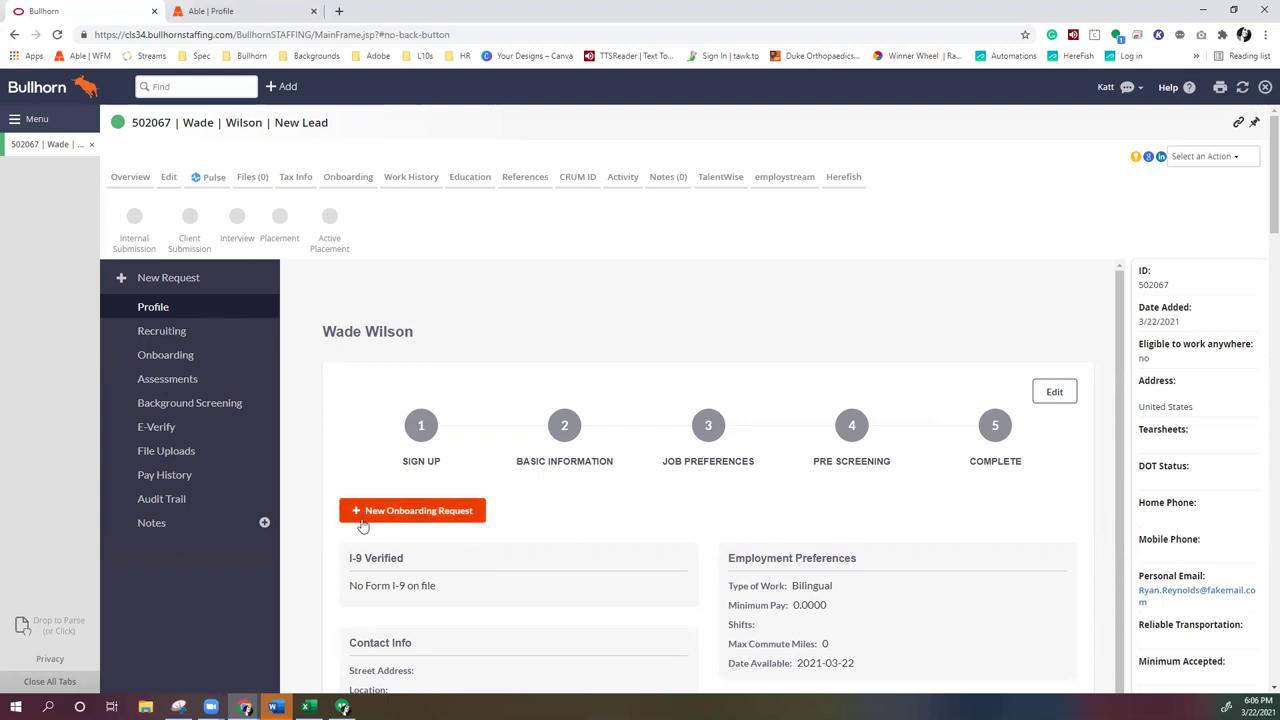
Start a new onboarding request and add the Standard Driver package to the Order Workflow
click(456, 512)
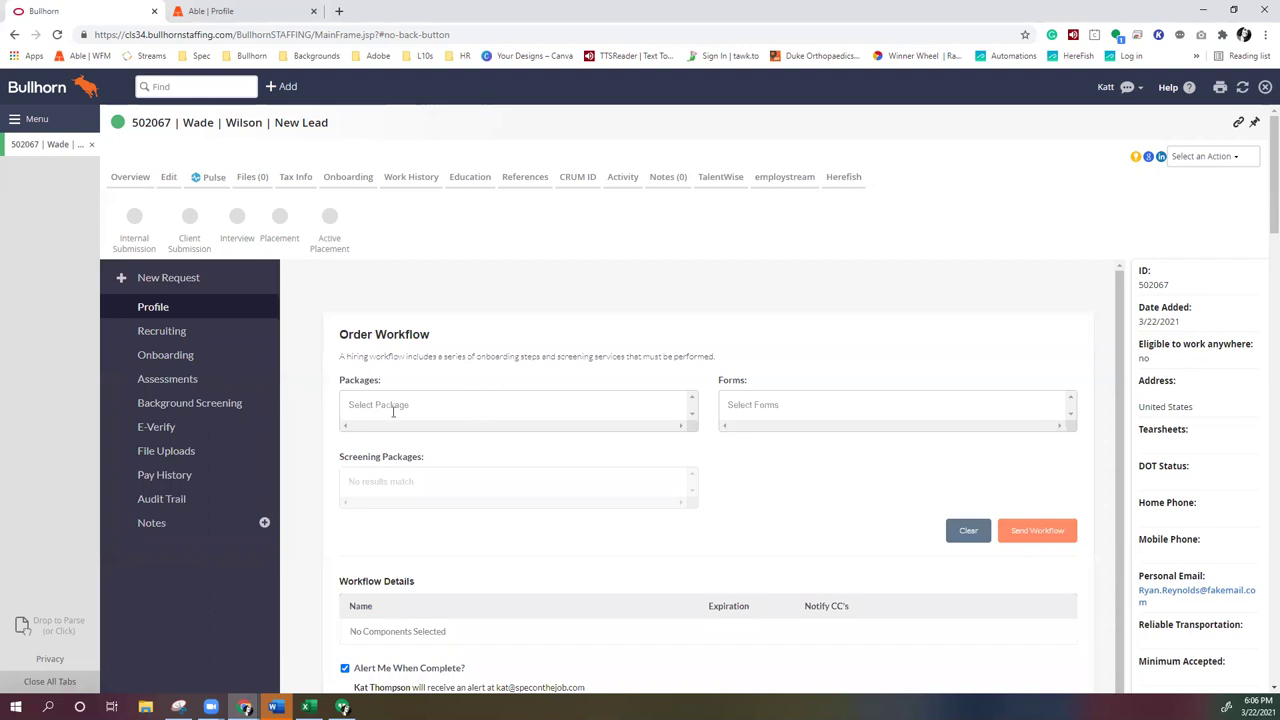
click(361, 404)
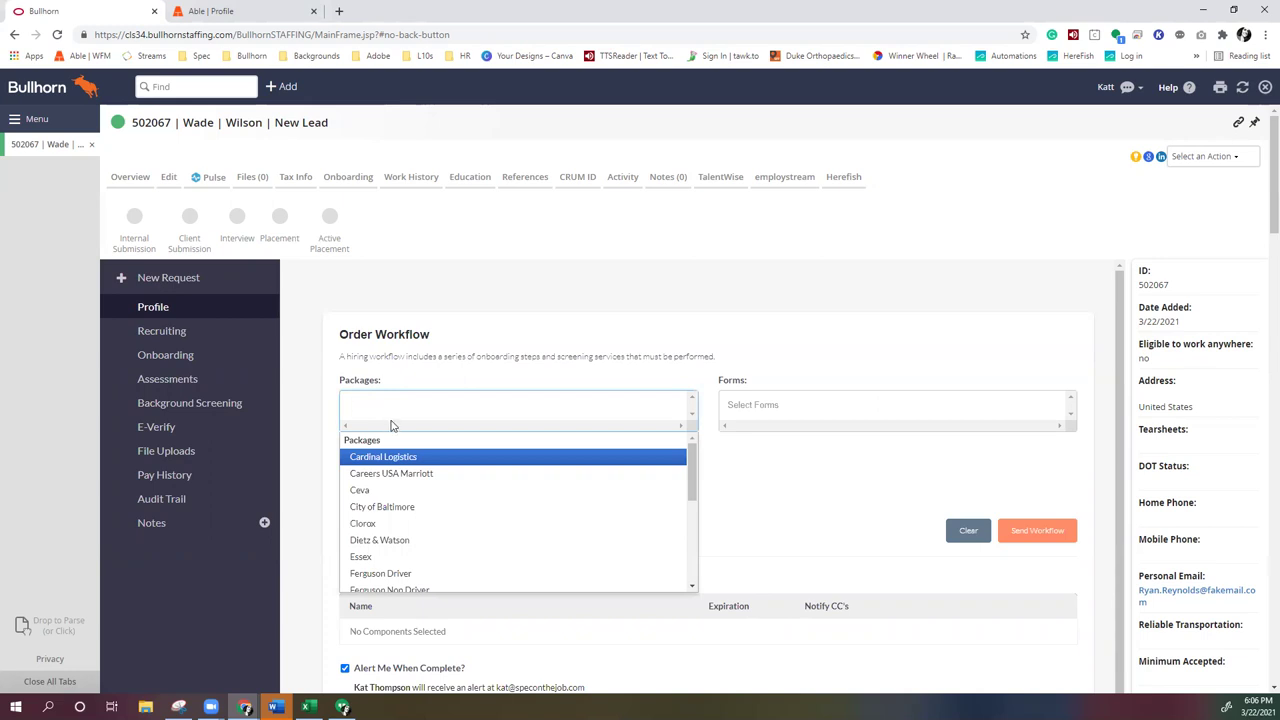
scroll(440, 515, down, 8)
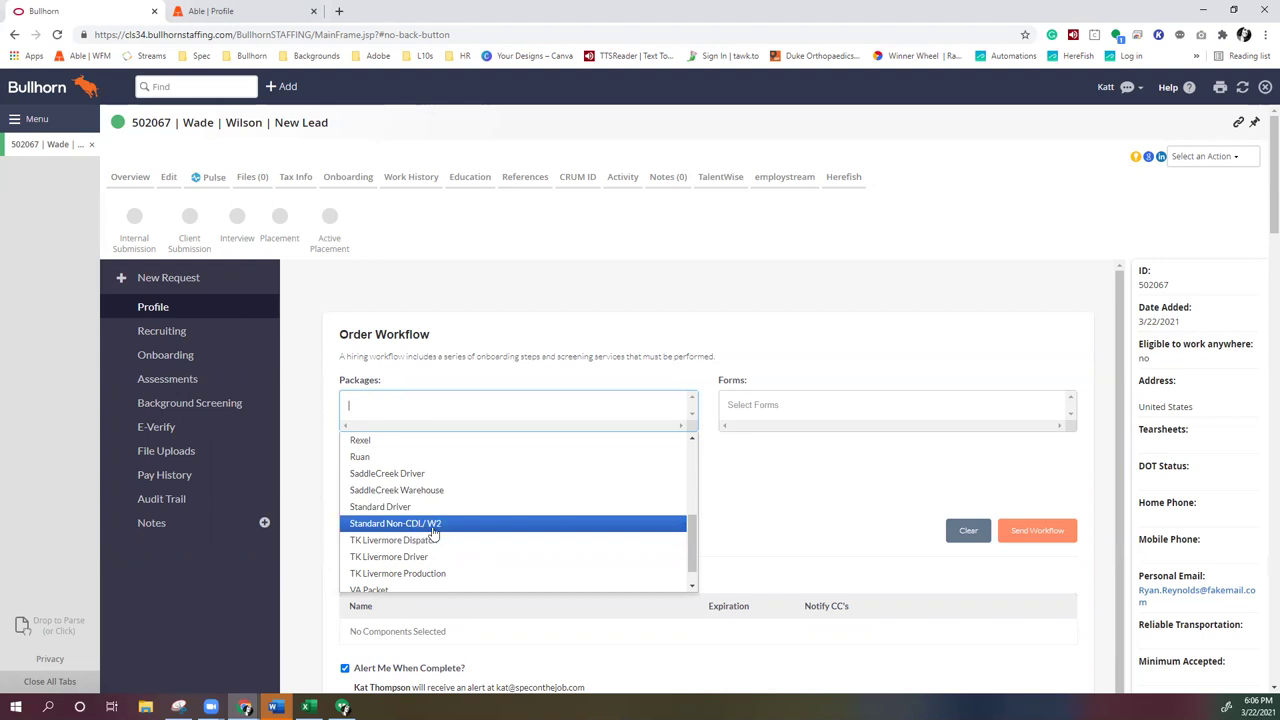
scroll(433, 536, up, 3)
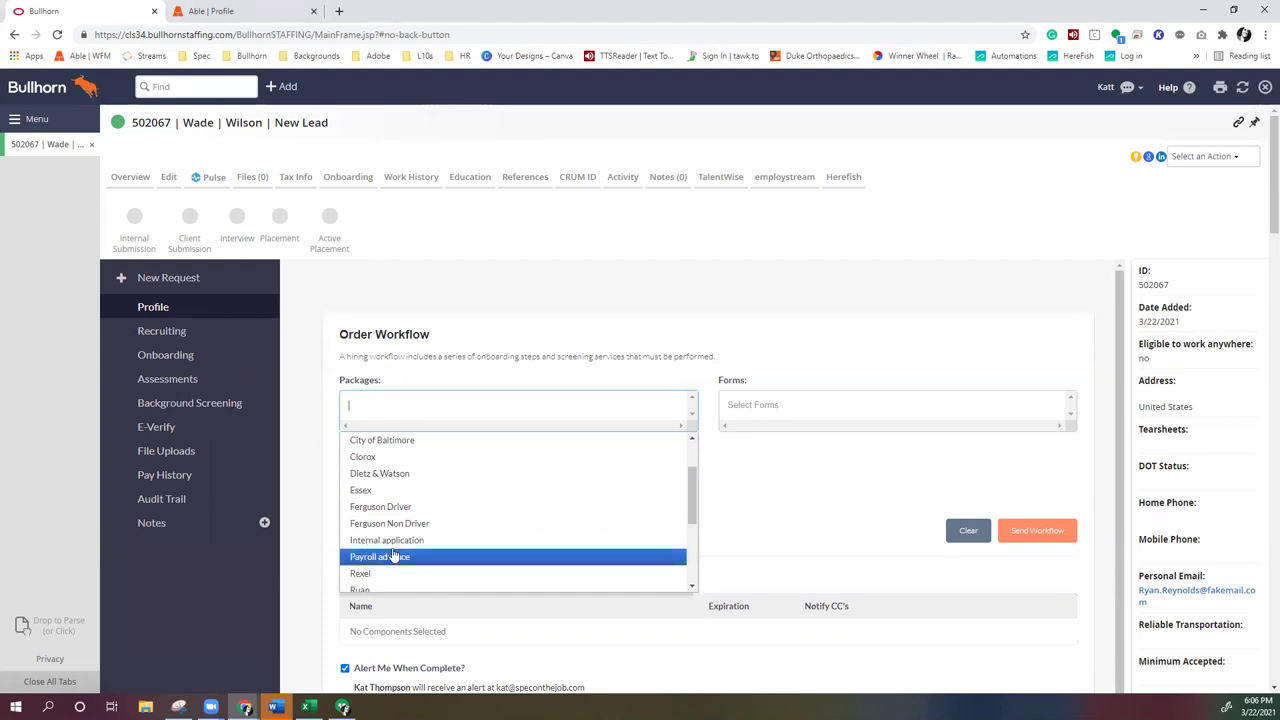
scroll(397, 566, down, 1)
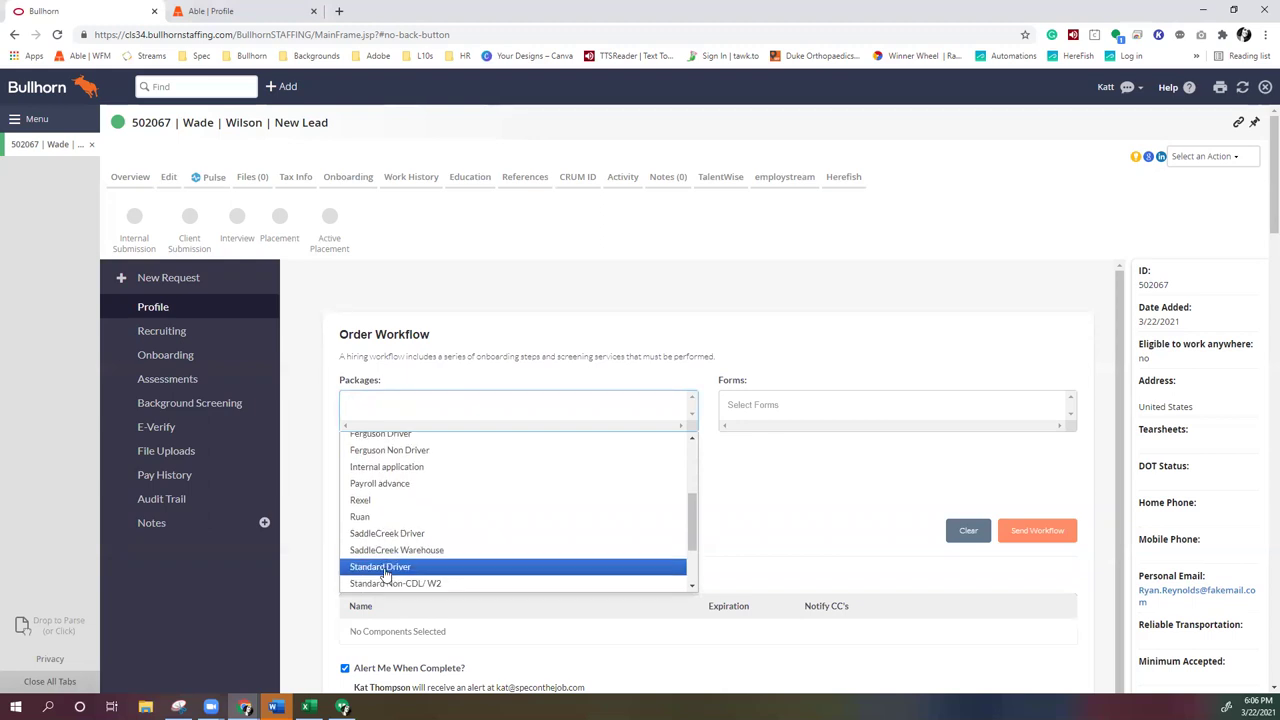
click(384, 574)
scroll(424, 532, down, 1)
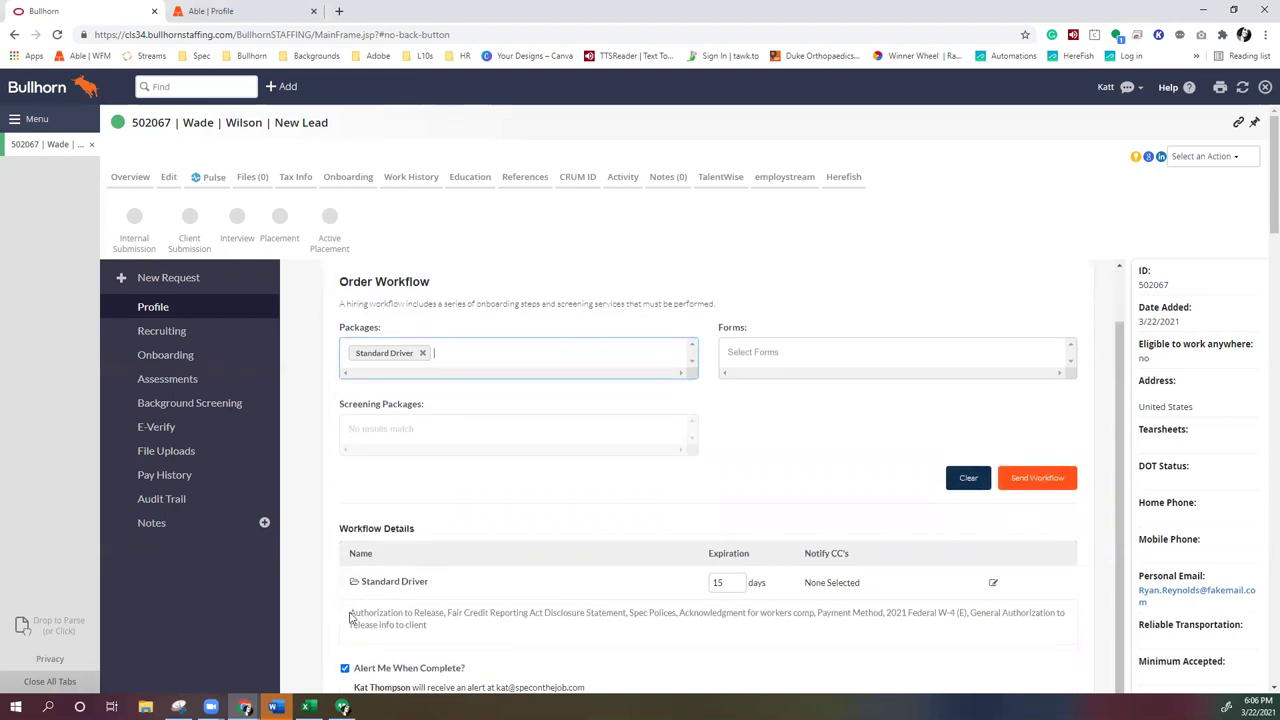
drag(351, 617, 455, 630)
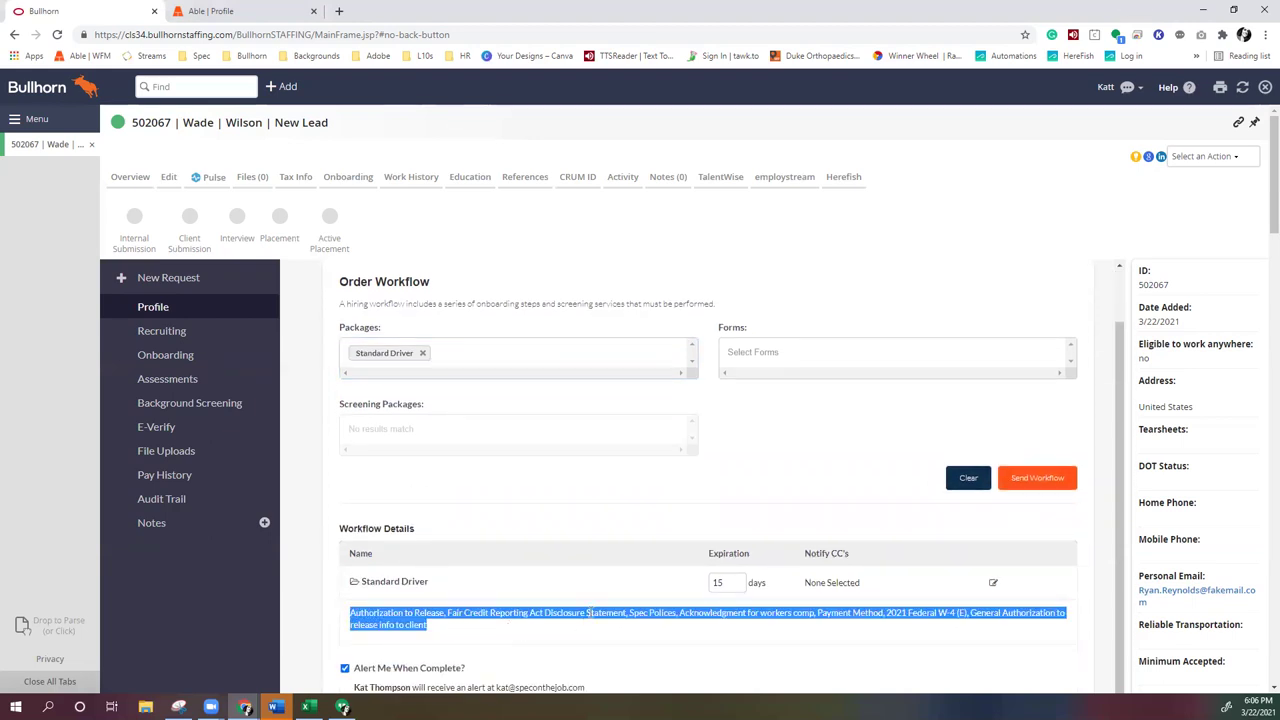
click(849, 632)
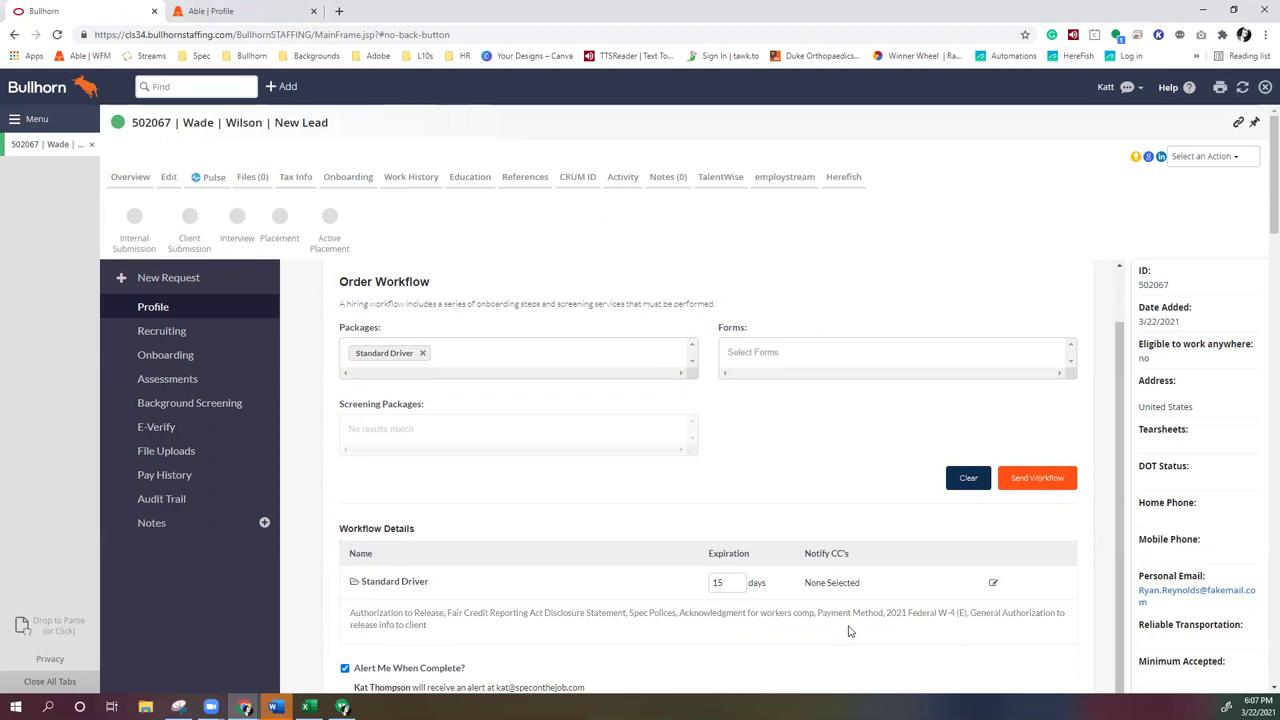
Search 'ca' in Forms to add CA State Tax 2021, then clear the stray 'NC' filter
click(770, 352)
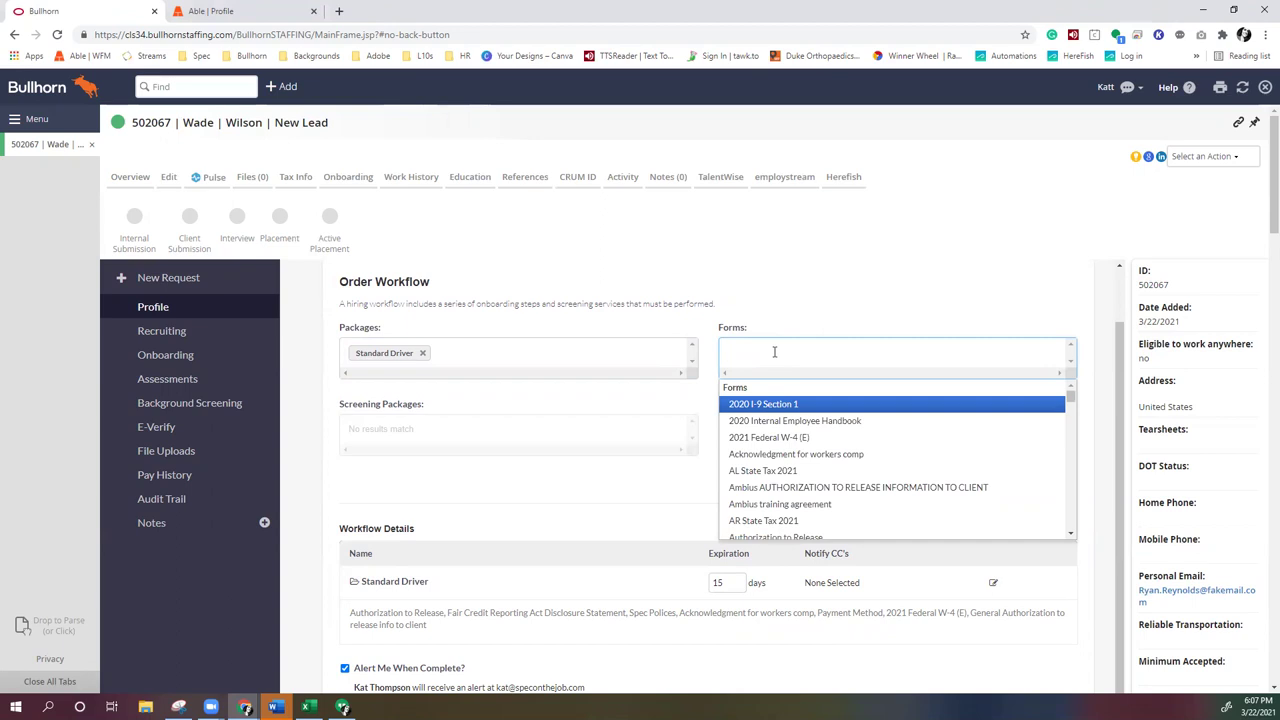
text(ca)
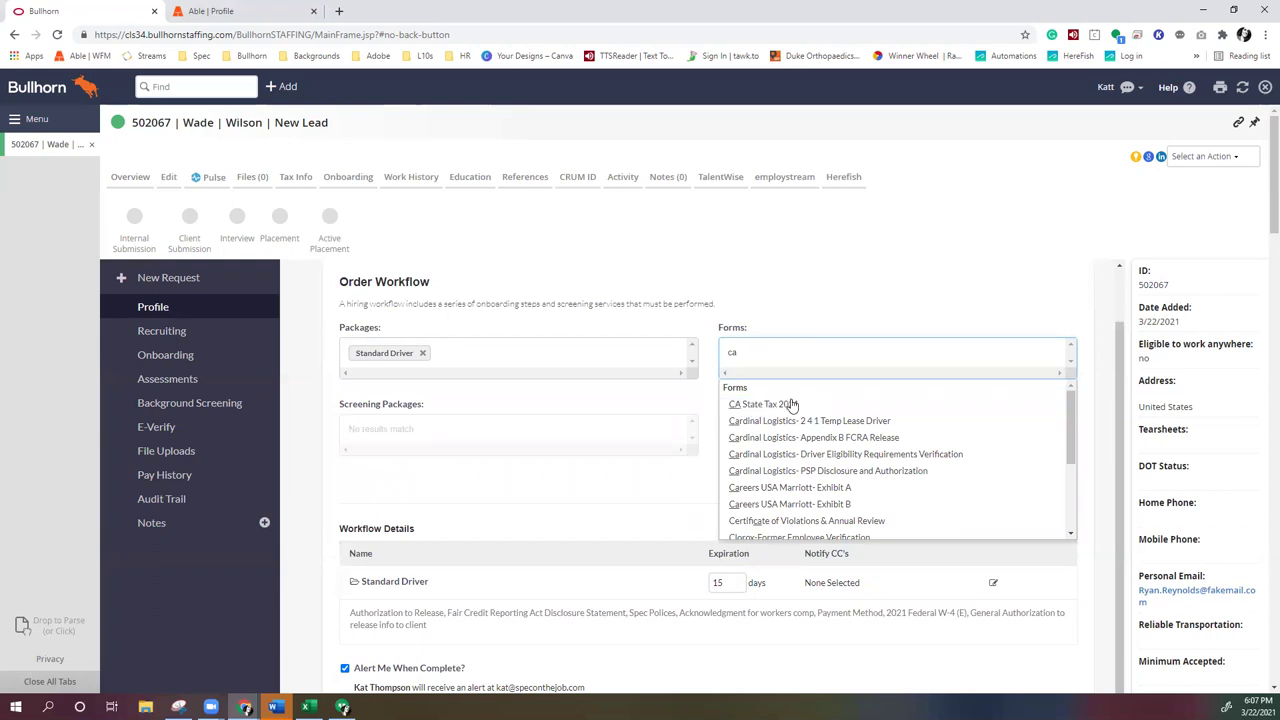
click(785, 408)
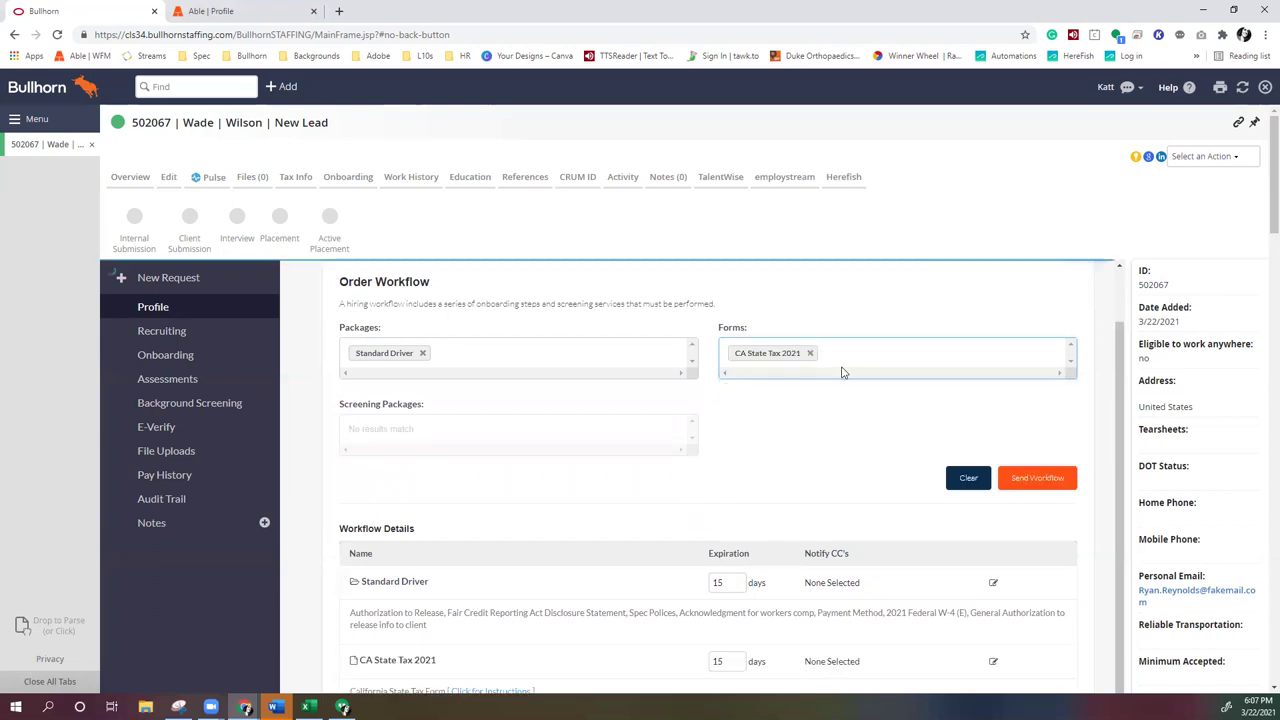
text(NC)
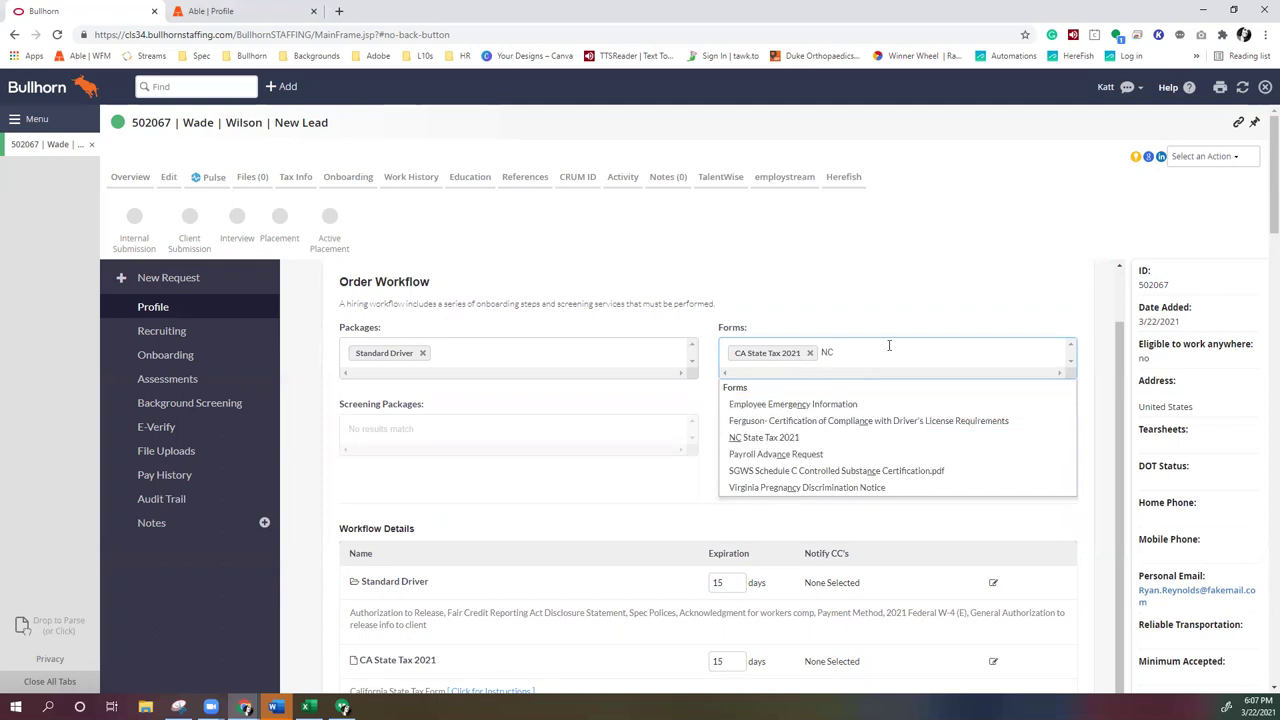
key(BackSpace)
key(BackSpace)
key(Escape)
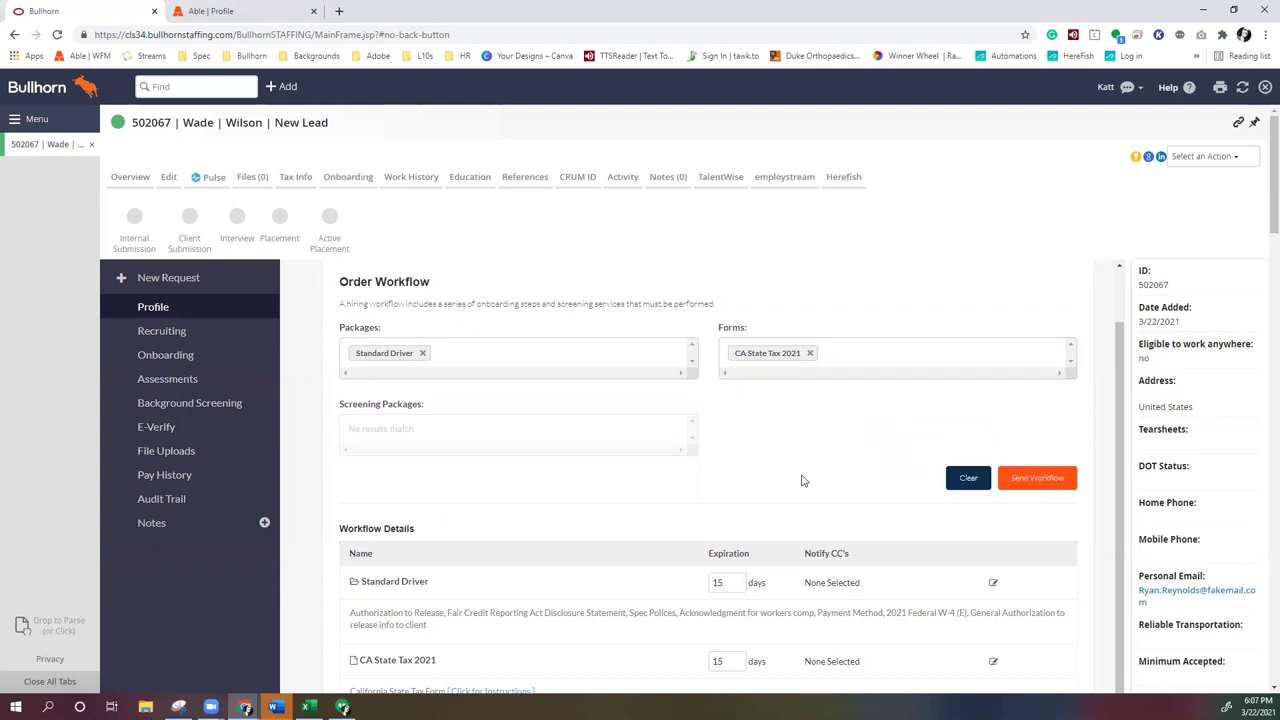
Send the workflow, creating a Standard Driver request with status SENT in Active Onboarding
click(1001, 487)
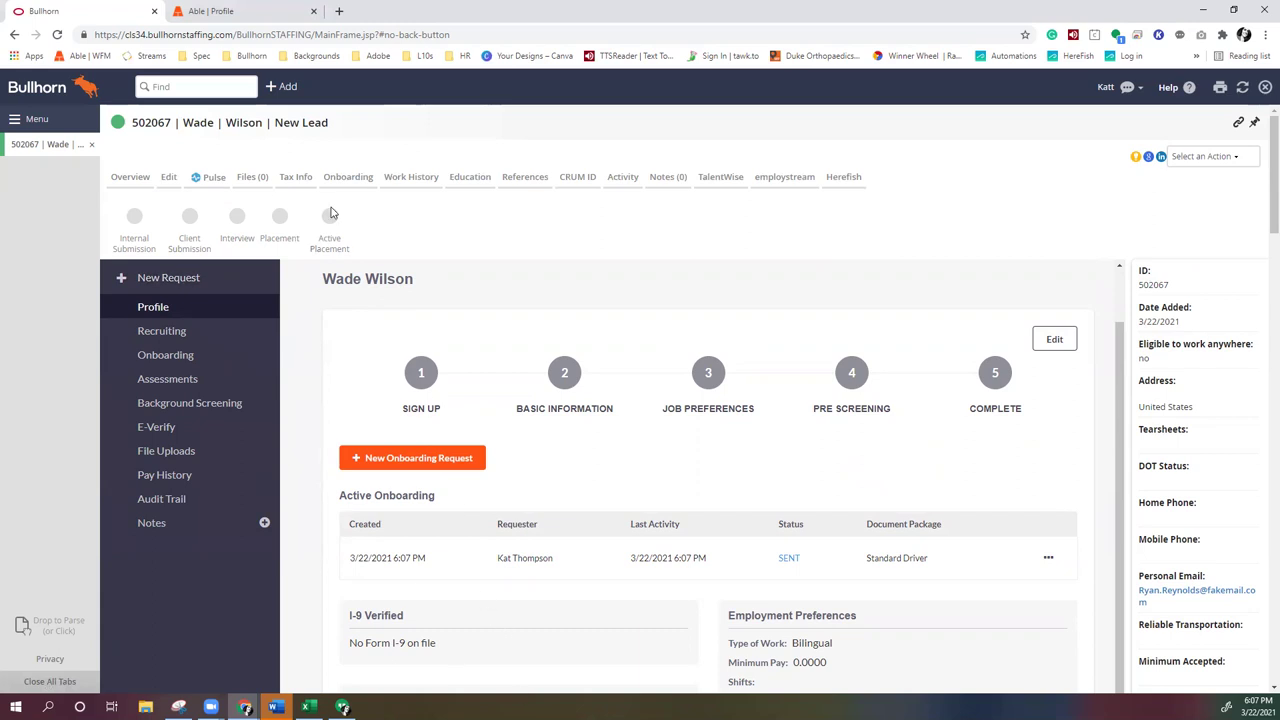
Start the Able onboarding documents, scroll the Preliminary Info form to payroll details, then return to Bullhorn
click(257, 12)
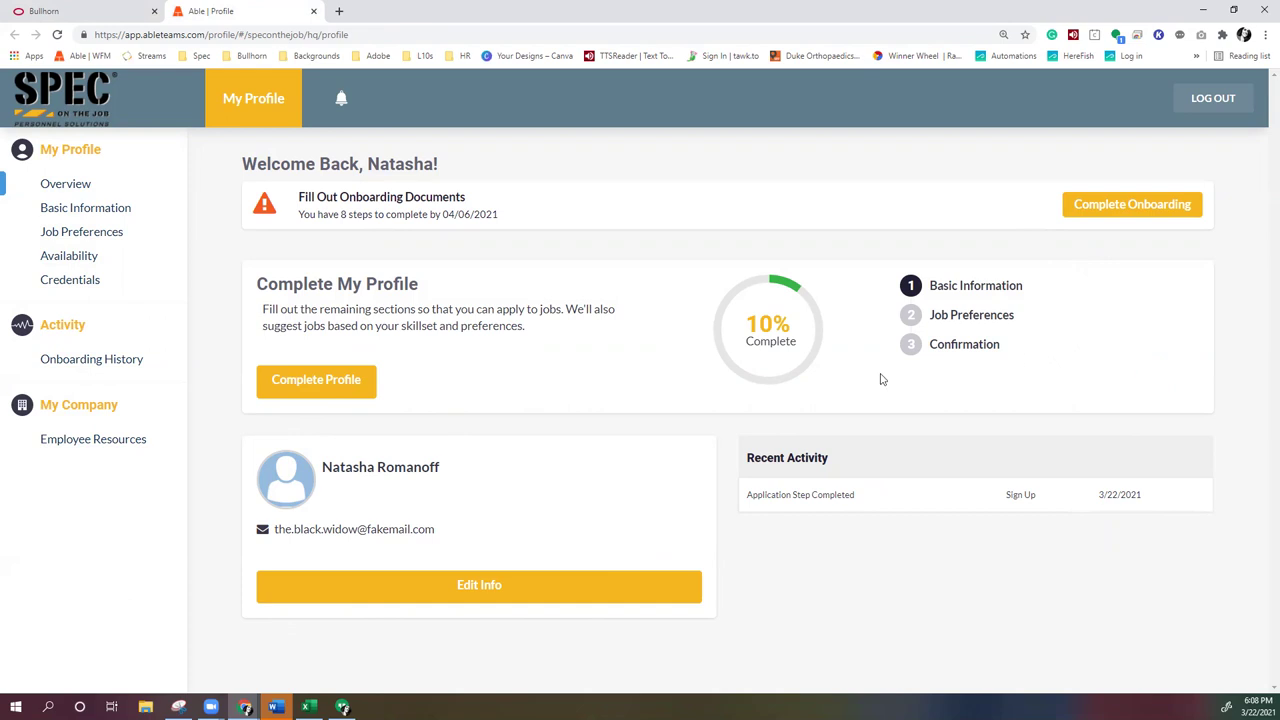
click(1112, 216)
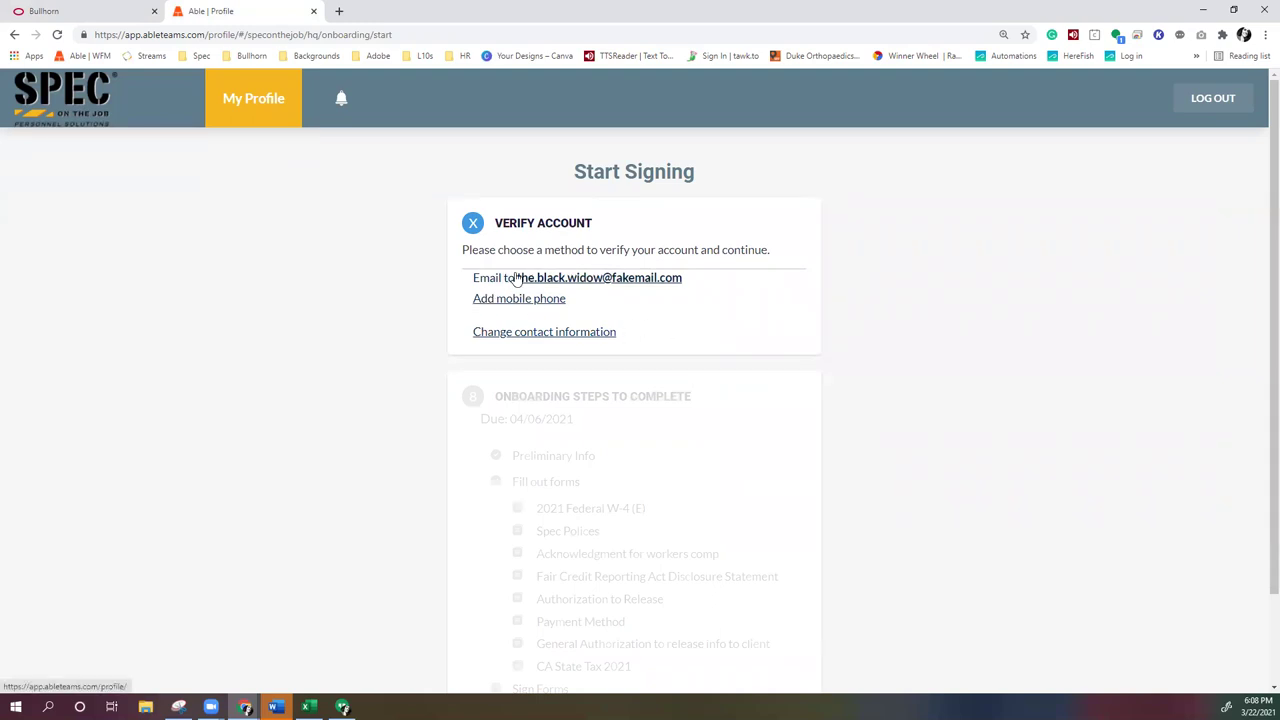
click(58, 35)
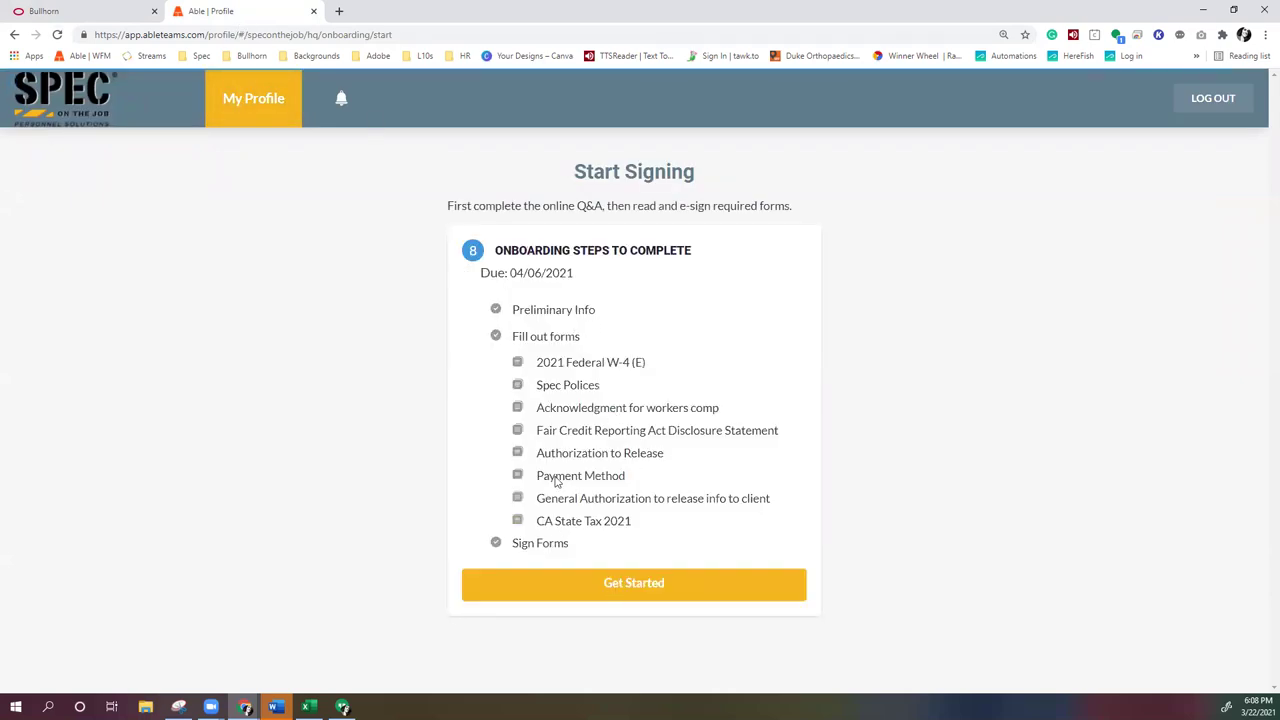
click(600, 588)
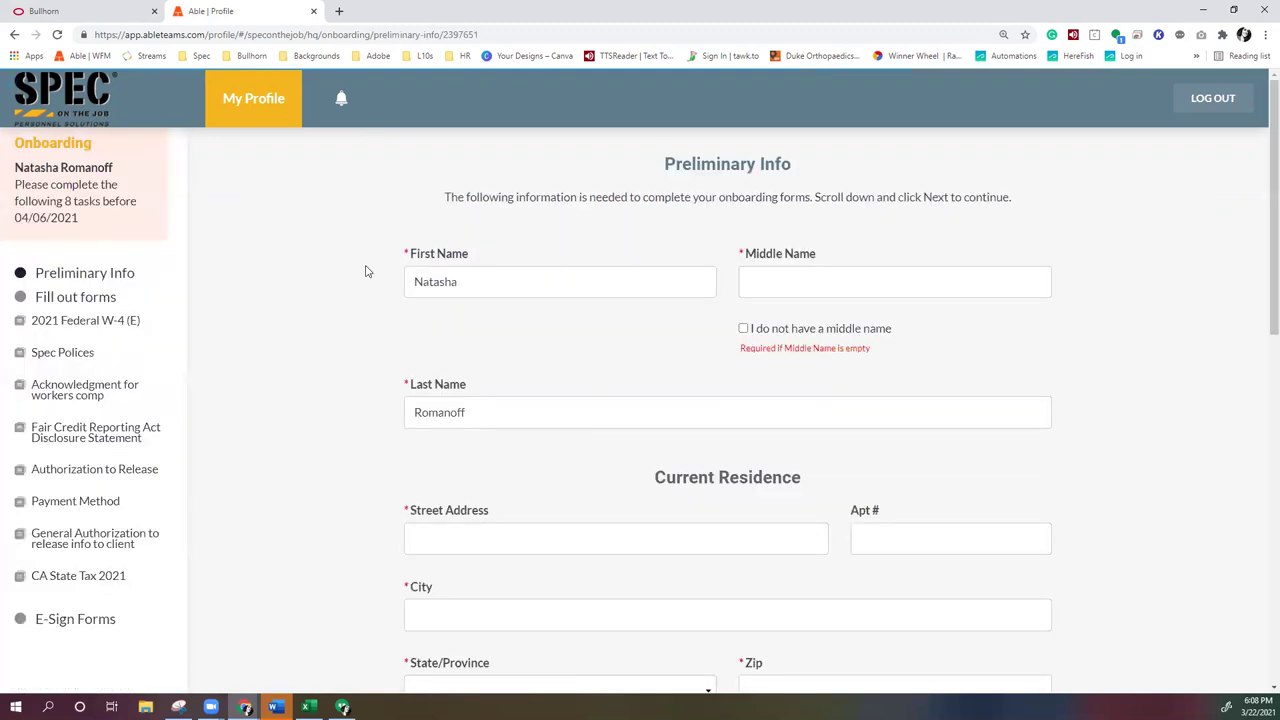
scroll(548, 491, down, 2)
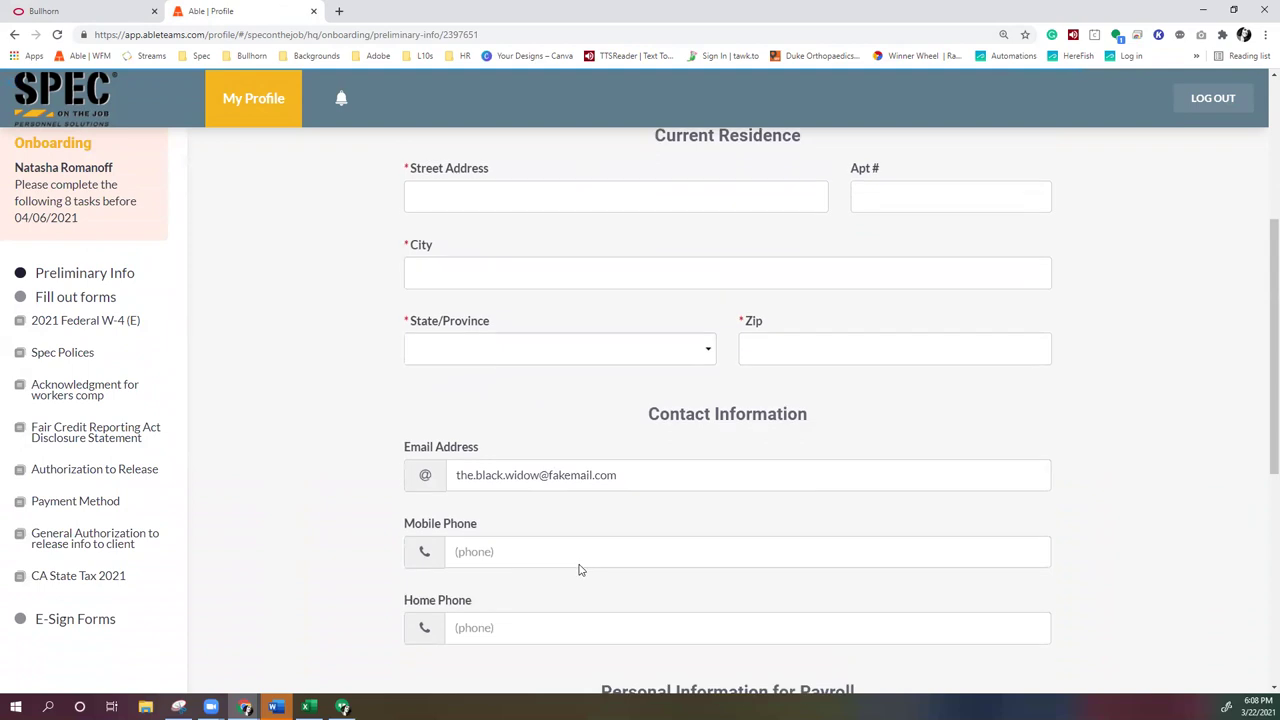
scroll(626, 663, down, 5)
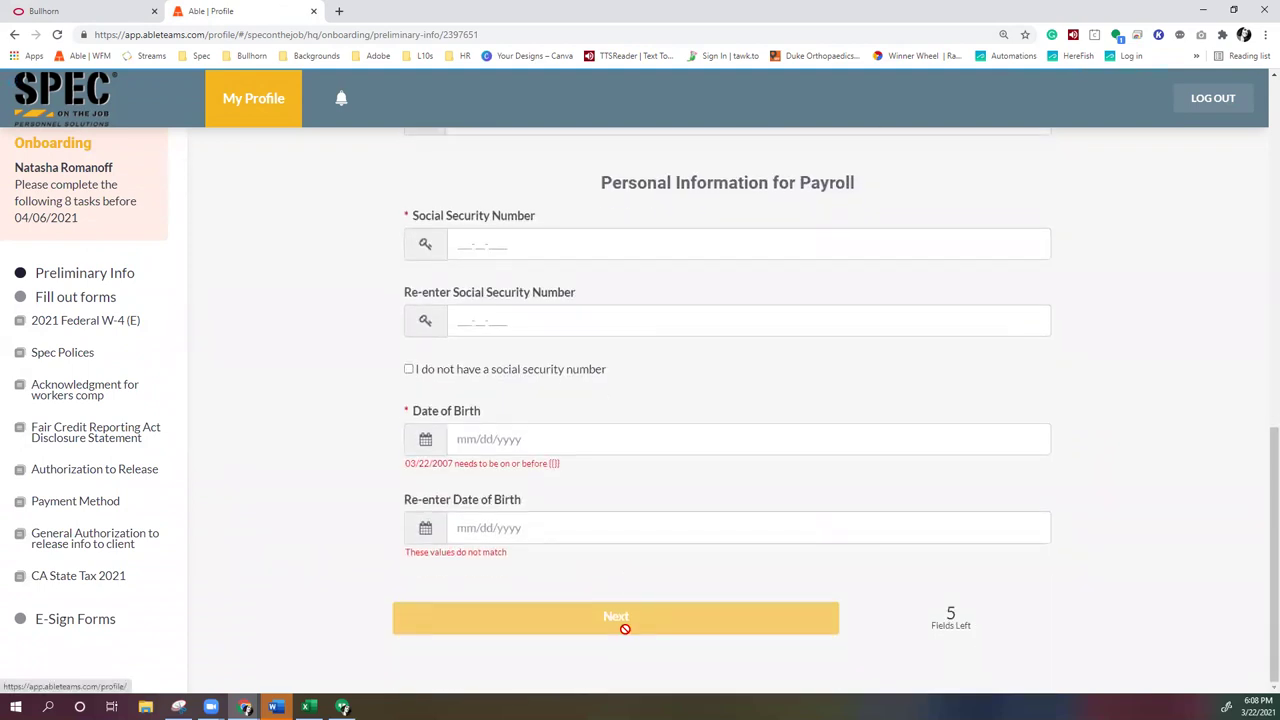
click(119, 13)
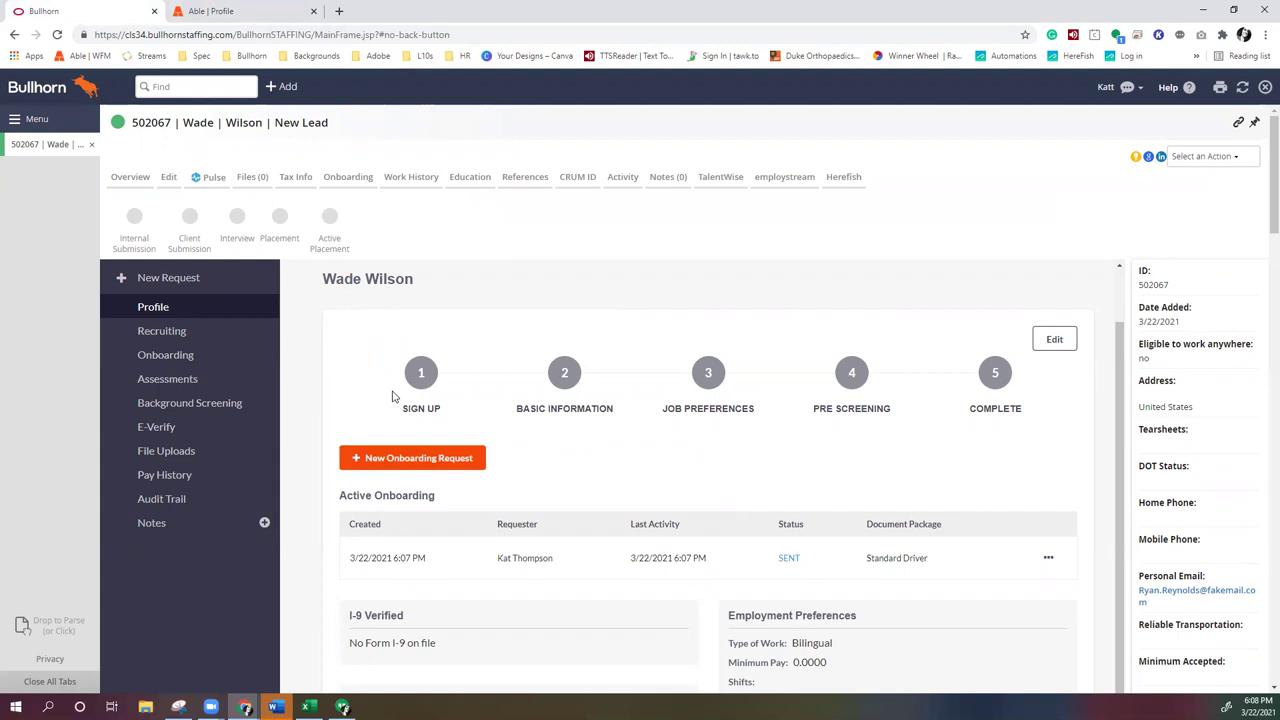
scroll(395, 400, down, 2)
scroll(395, 400, down, 1)
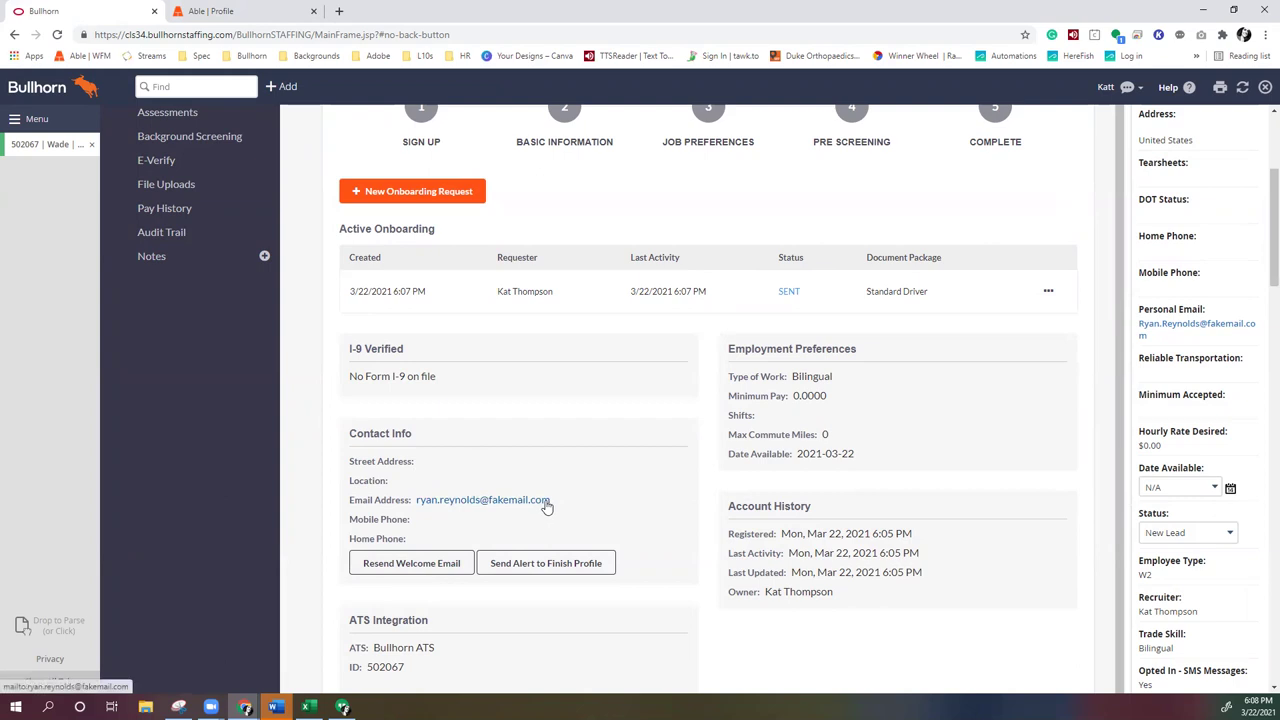
scroll(583, 449, up, 4)
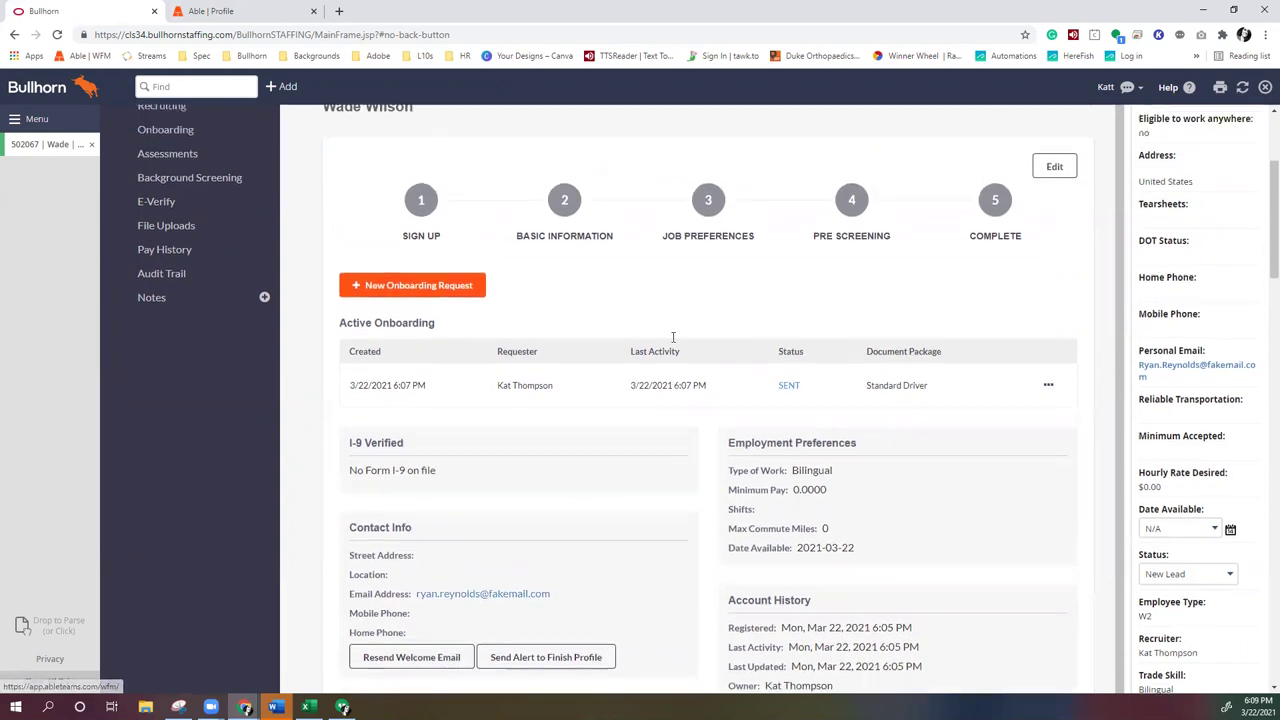
Prefix the candidate's email address with 'The.', save, and refresh the profile
click(1054, 391)
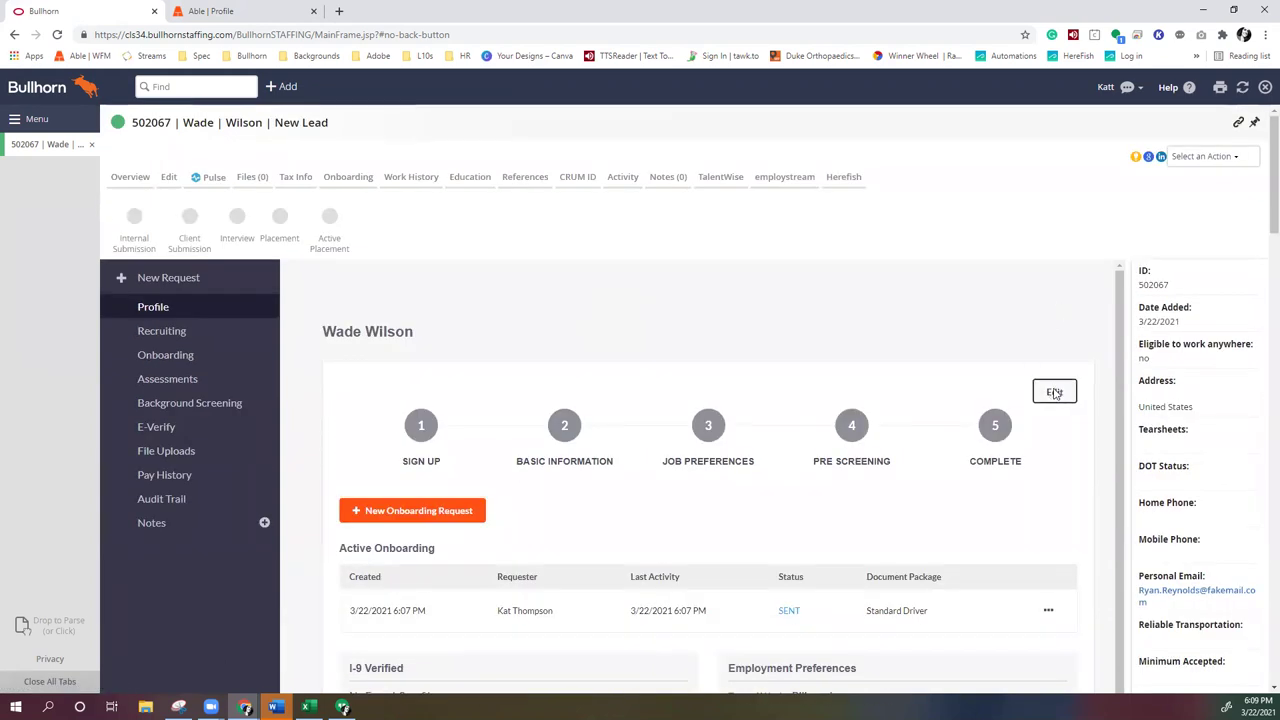
click(350, 543)
text(The)
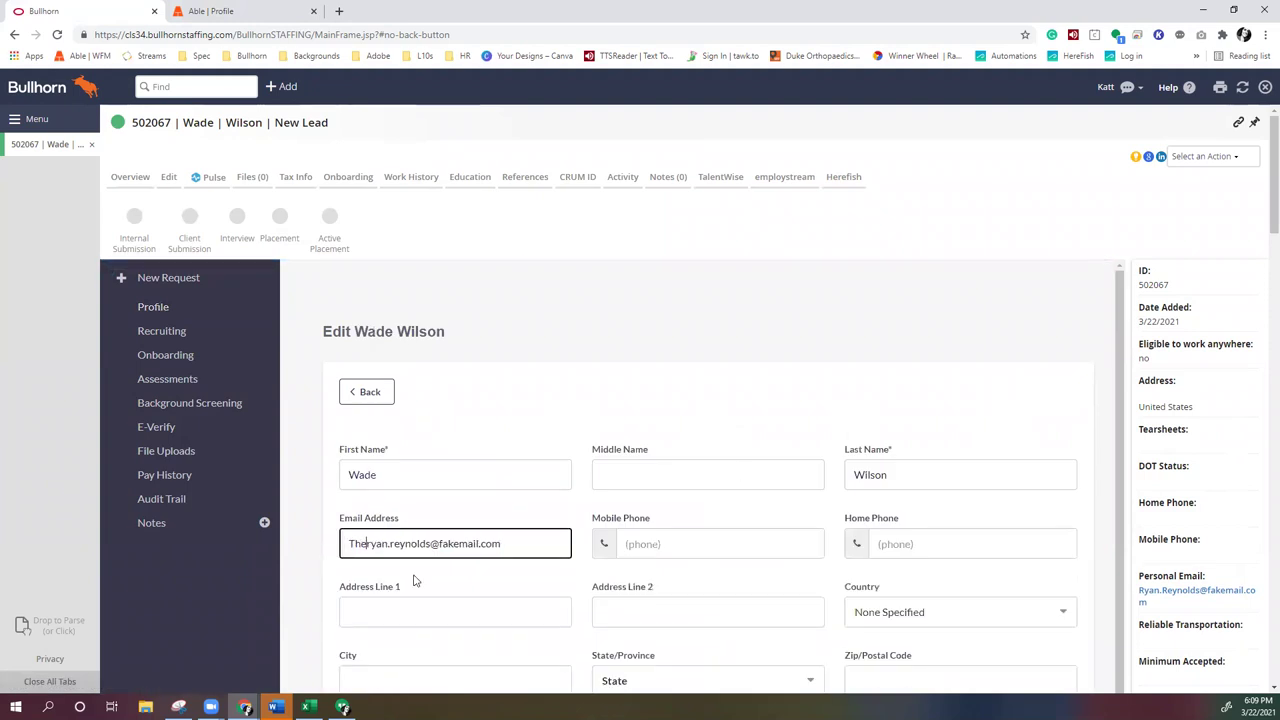
text(.)
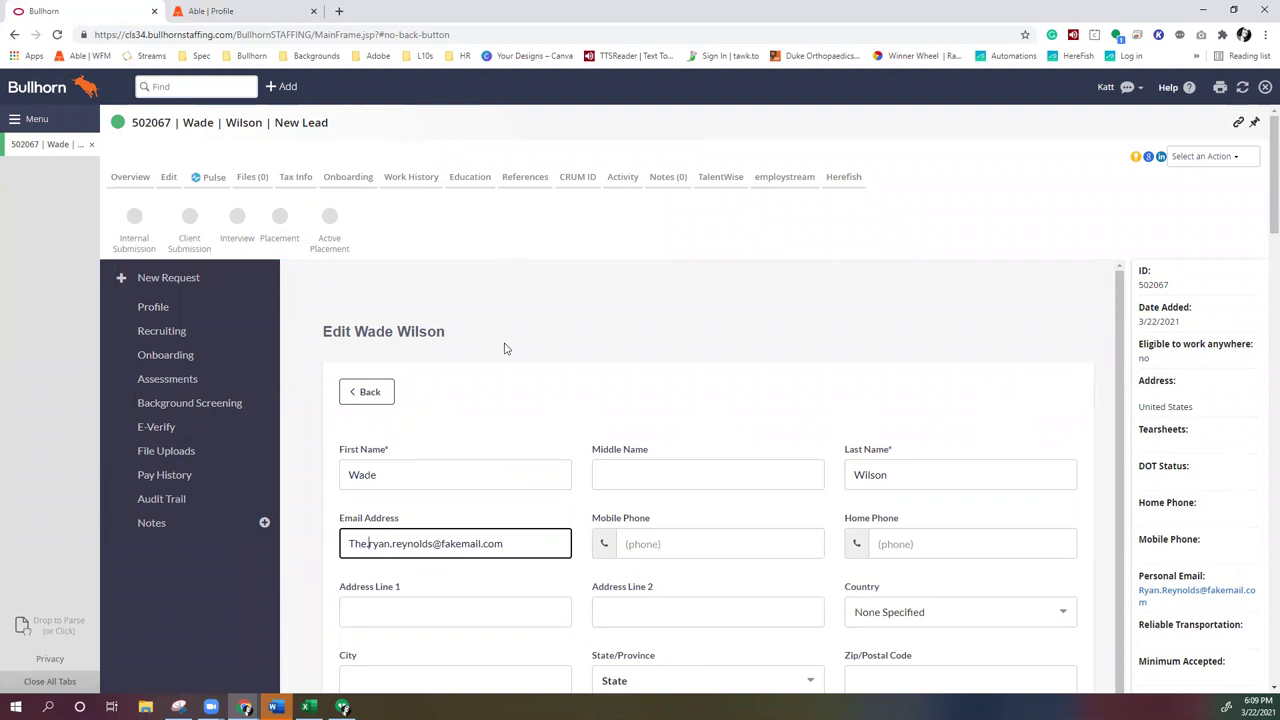
click(512, 439)
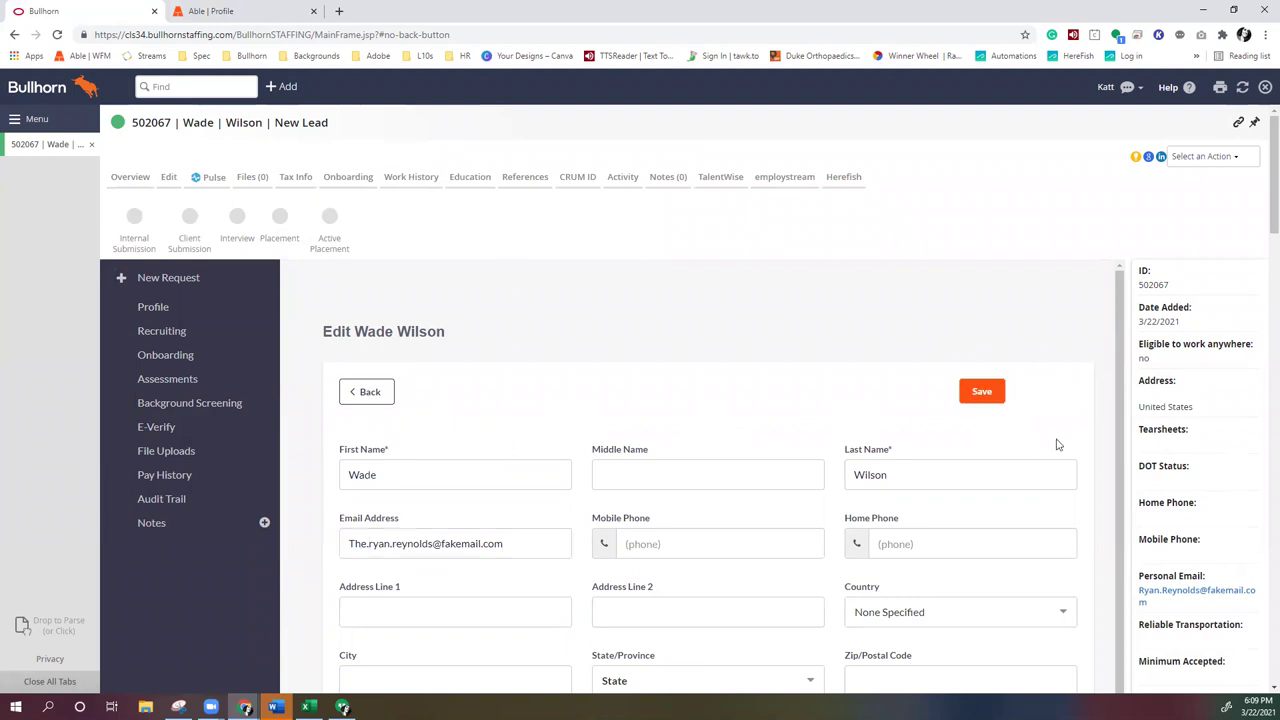
click(977, 396)
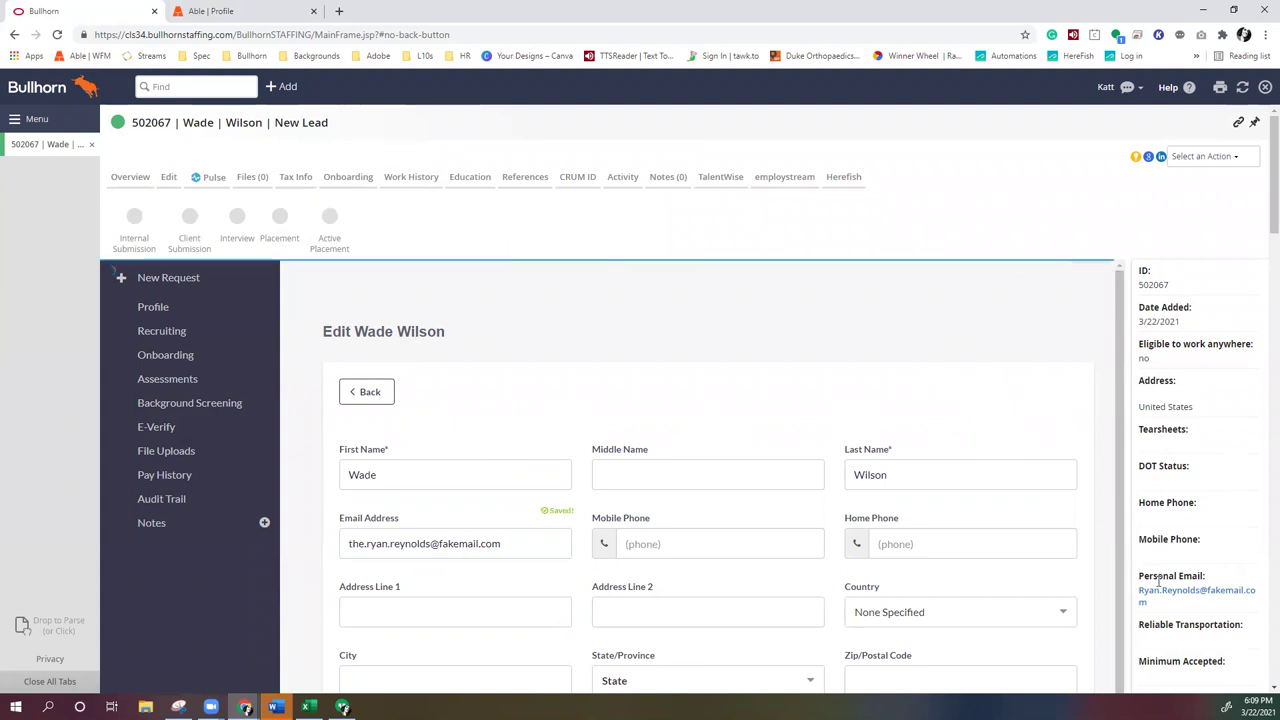
click(1243, 87)
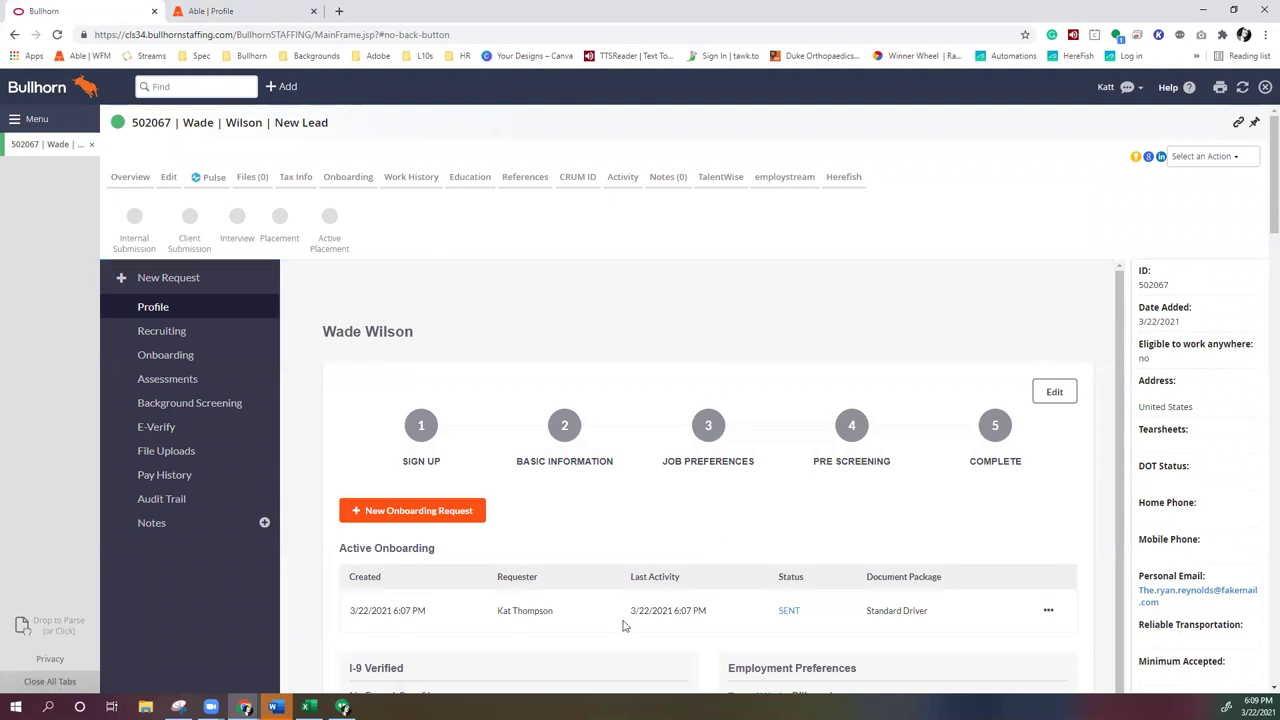
Resend the candidate's welcome email and begin logging into Able as the applicant
scroll(629, 603, down, 5)
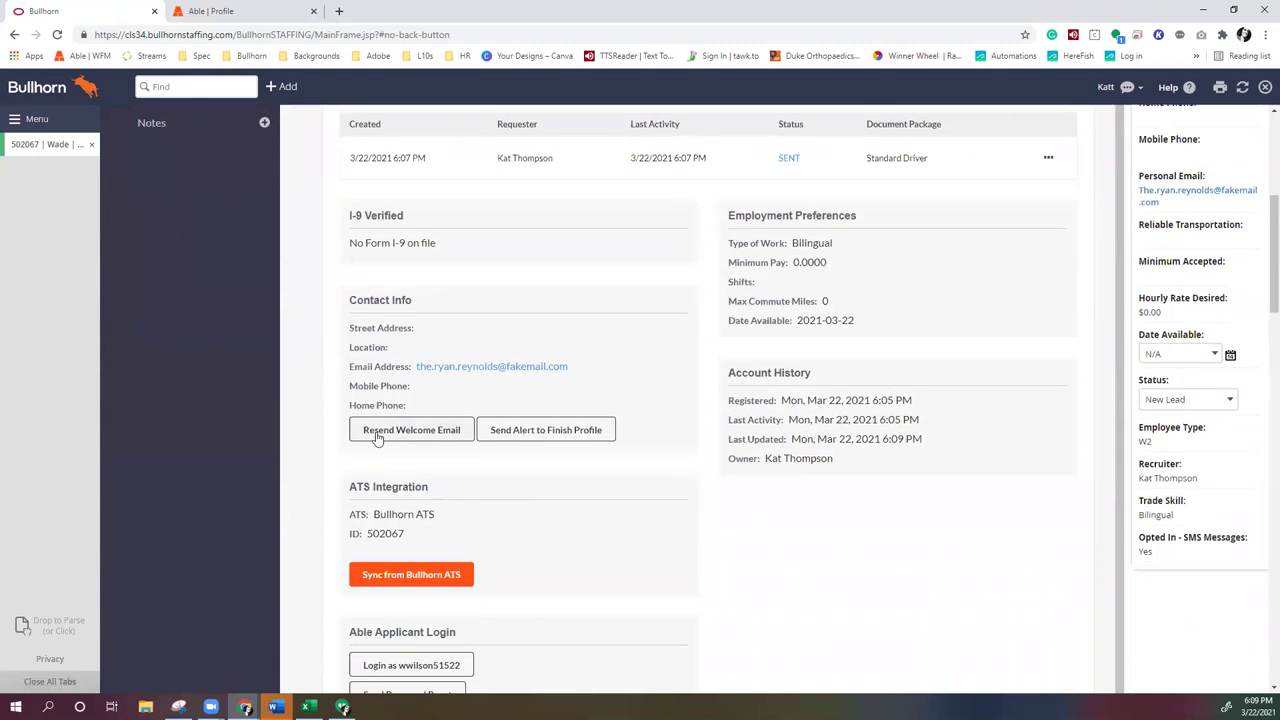
click(376, 438)
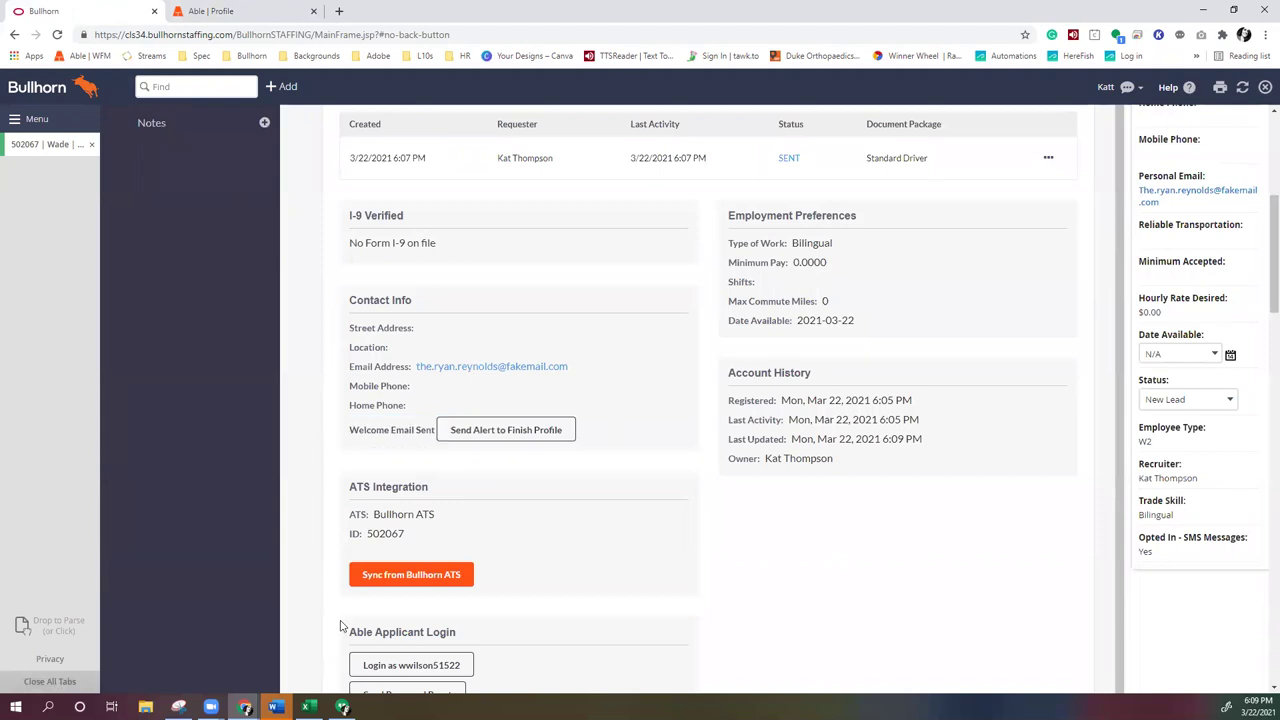
scroll(557, 603, down, 2)
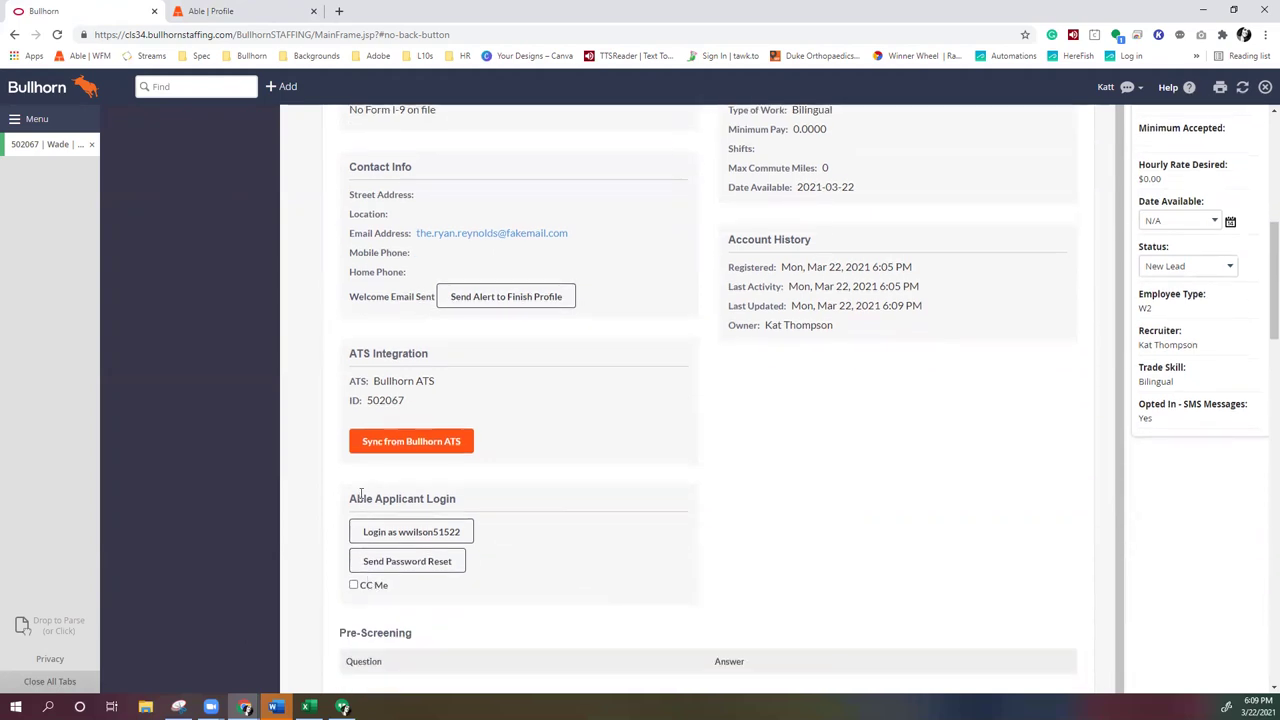
drag(350, 498, 463, 527)
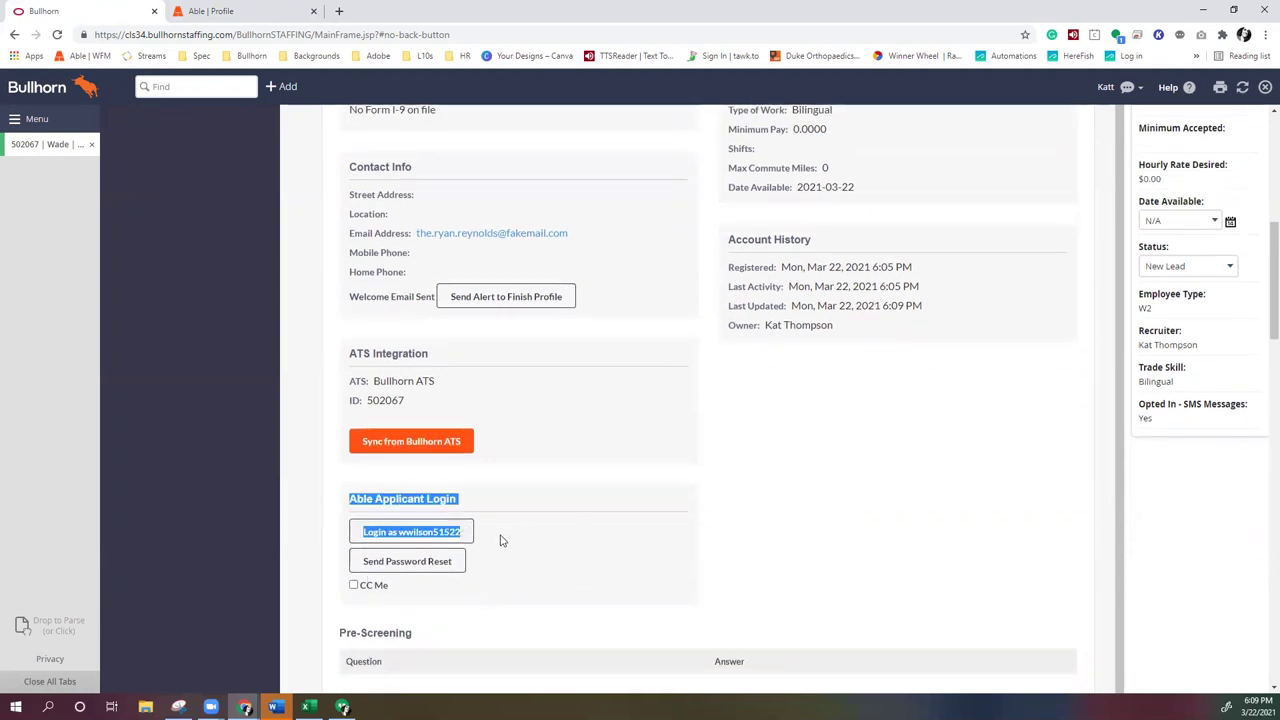
click(440, 534)
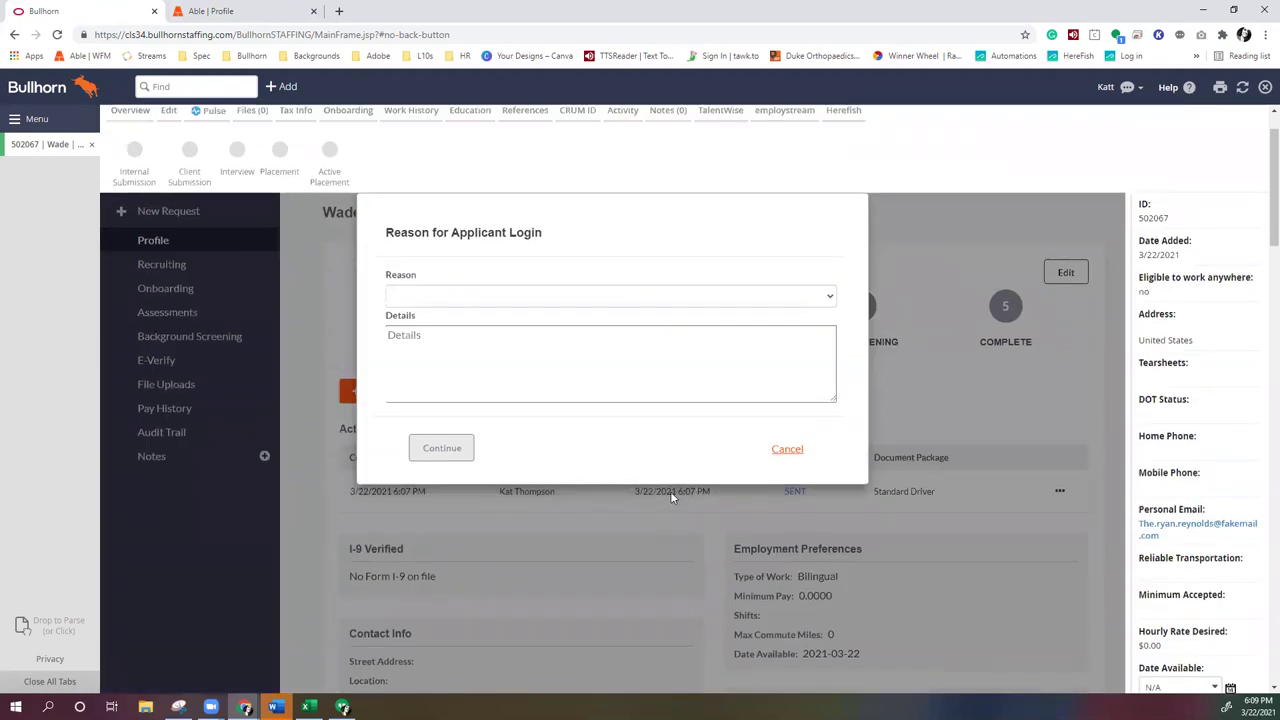
Pick Complete Profile with Applicant as the login reason with details 'test', then cancel the login
click(416, 366)
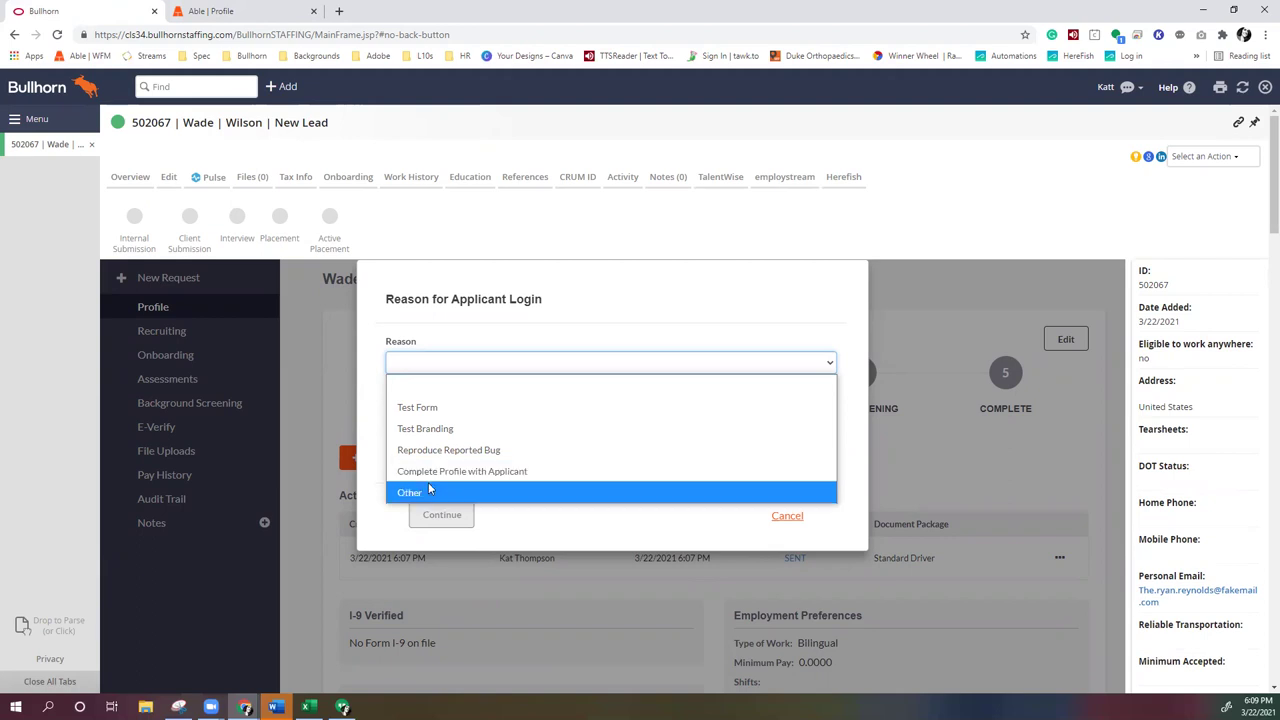
click(449, 475)
click(443, 414)
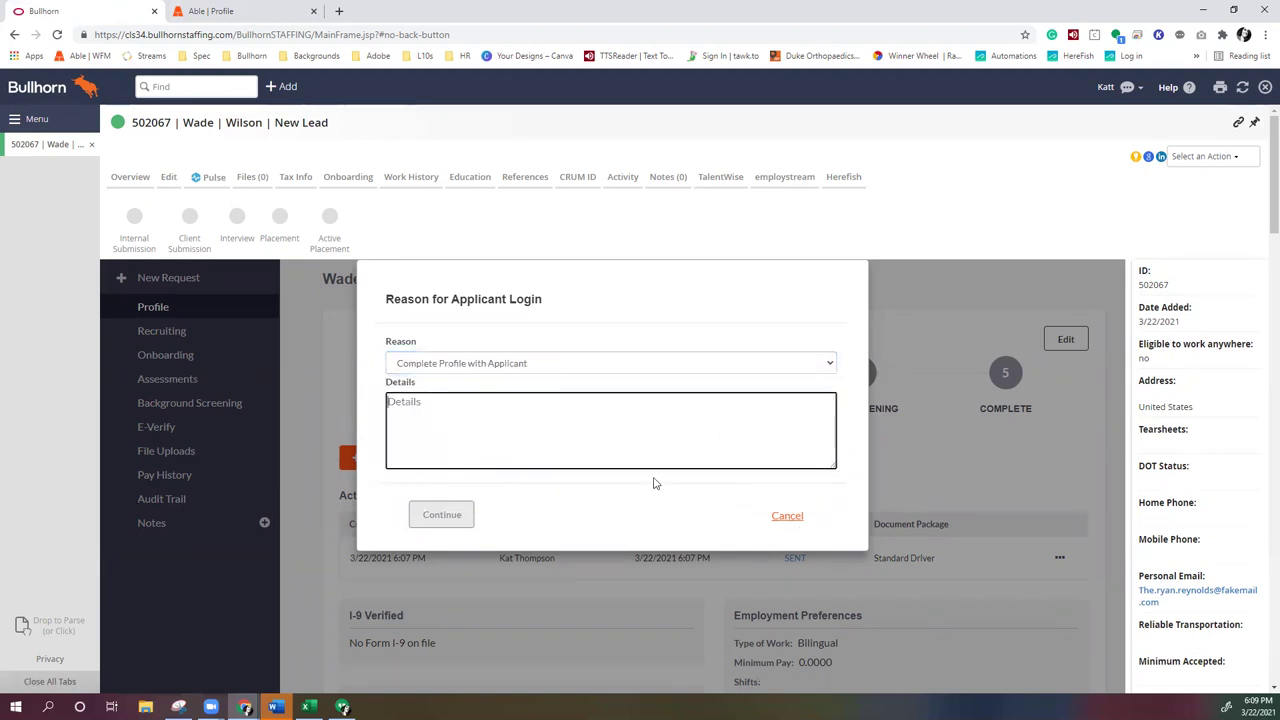
text(test)
click(618, 510)
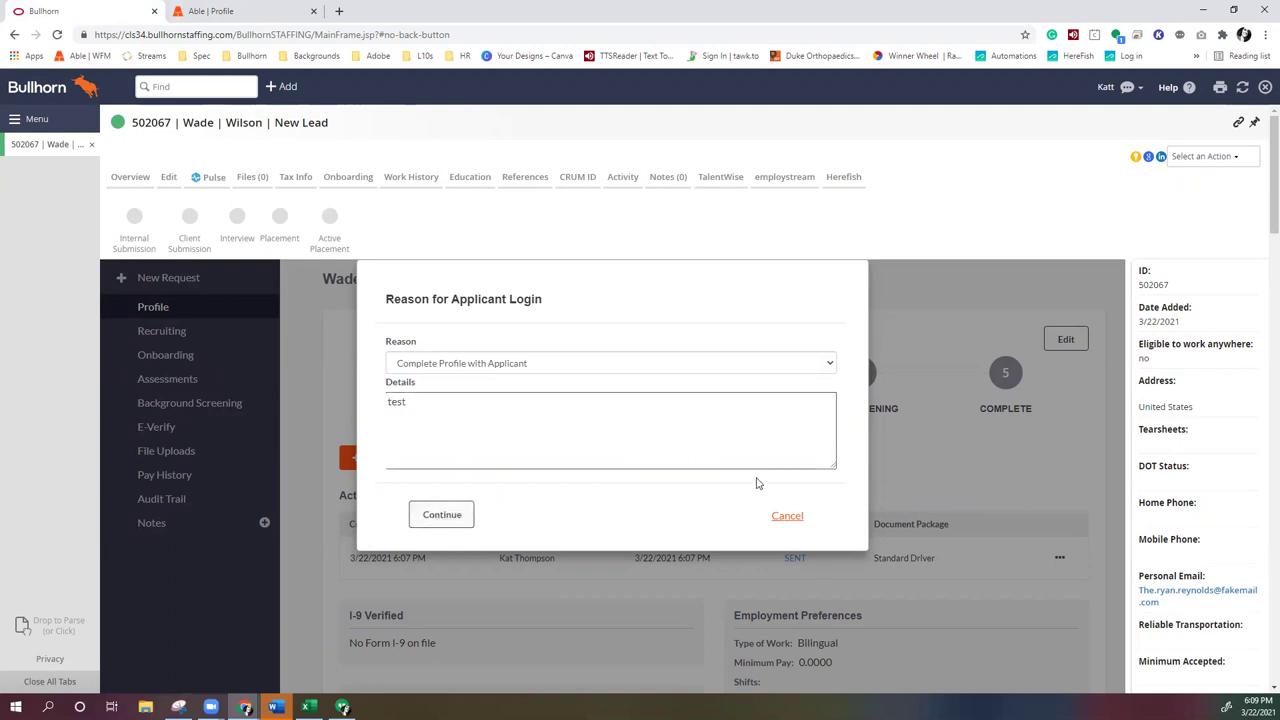
click(800, 518)
Scroll down to the Able Applicant Login section showing CC Me enabled, then back up
scroll(790, 515, down, 7)
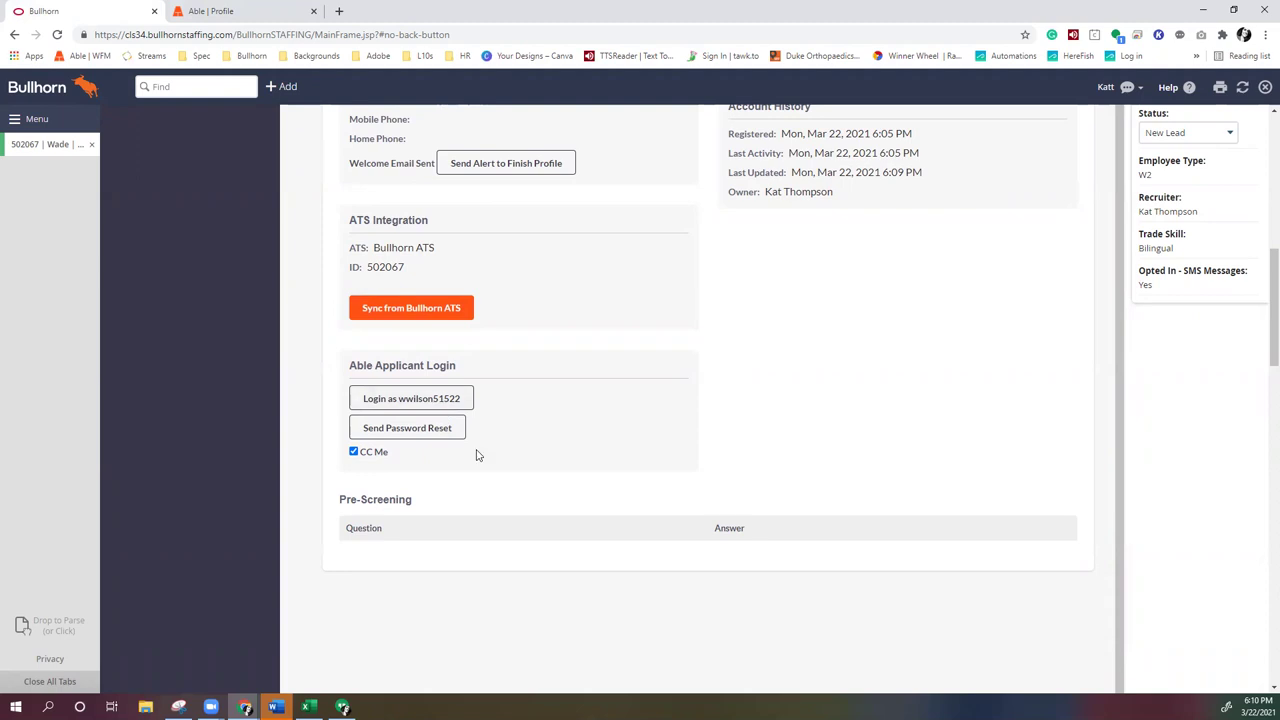
scroll(684, 456, up, 1)
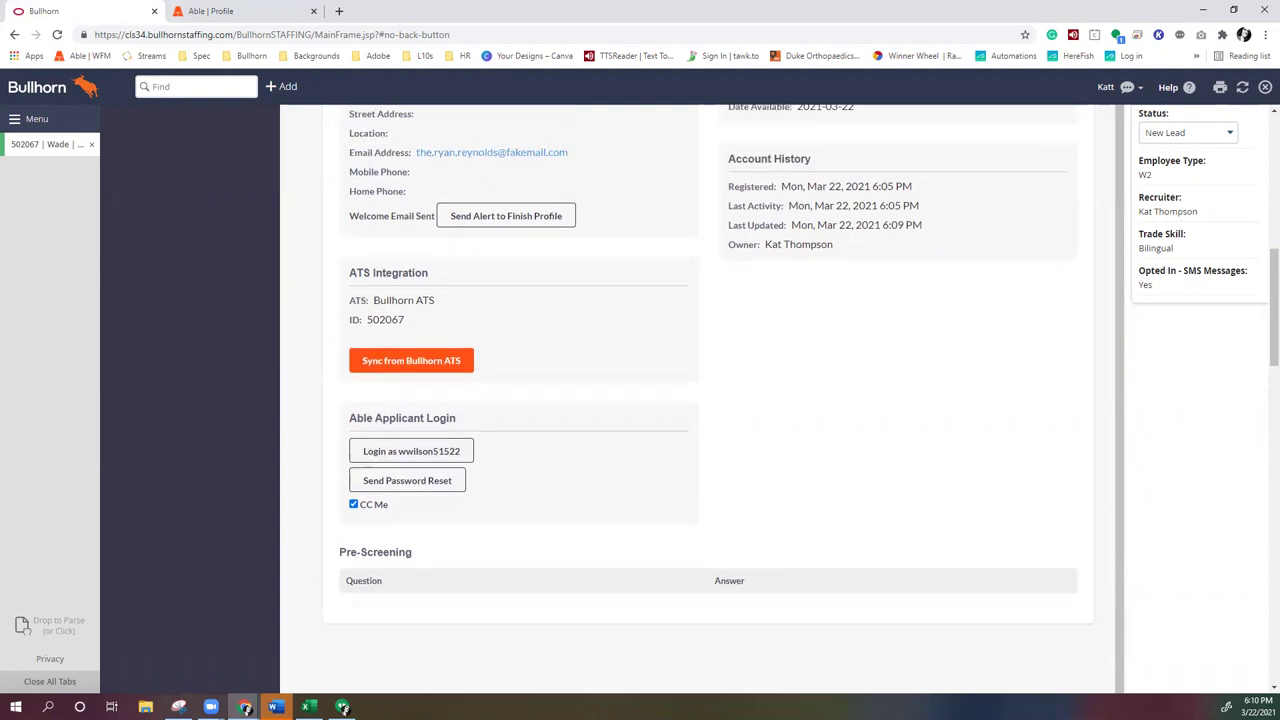